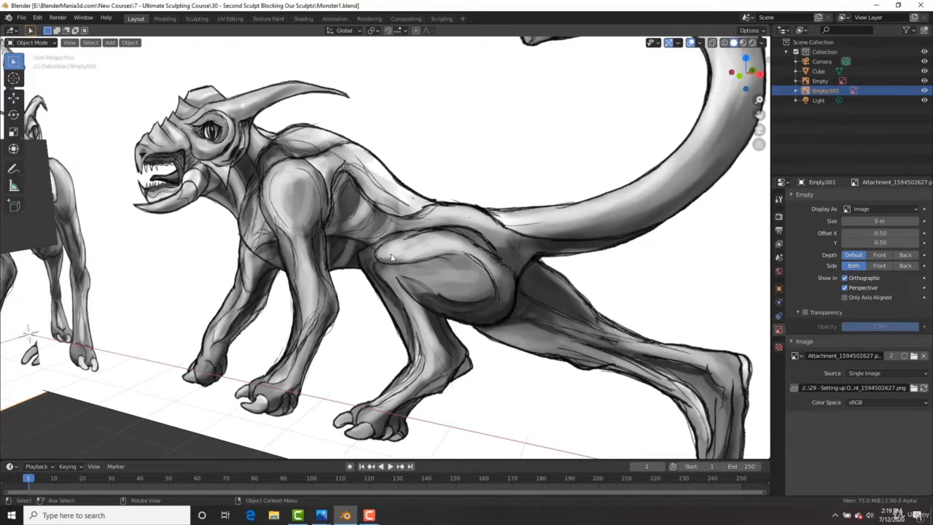
Examine the creature reference images from several angles in the perspective view
{"action": "scroll", "coordinate": [392, 258], "scroll_direction": "down", "scroll_amount": 4}
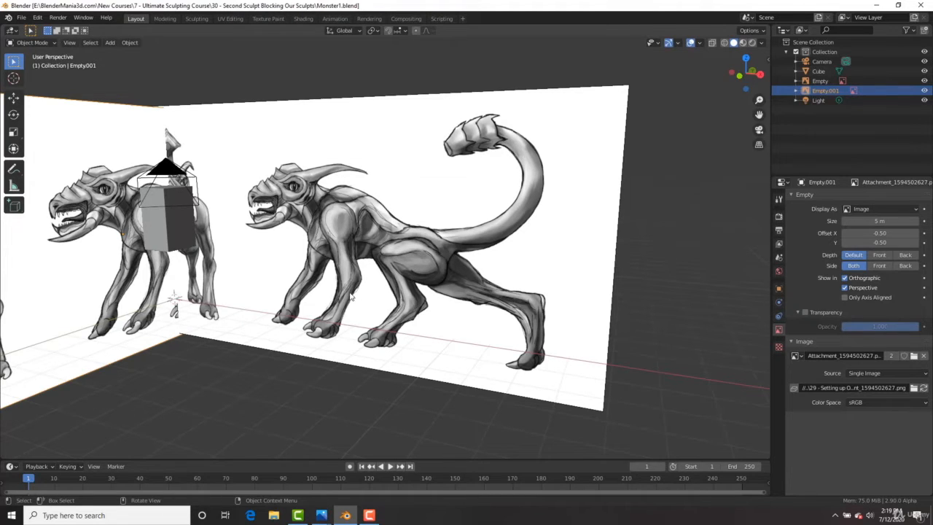
{"action": "middle_click_drag", "start_coordinate": [360, 288], "coordinate": [383, 272]}
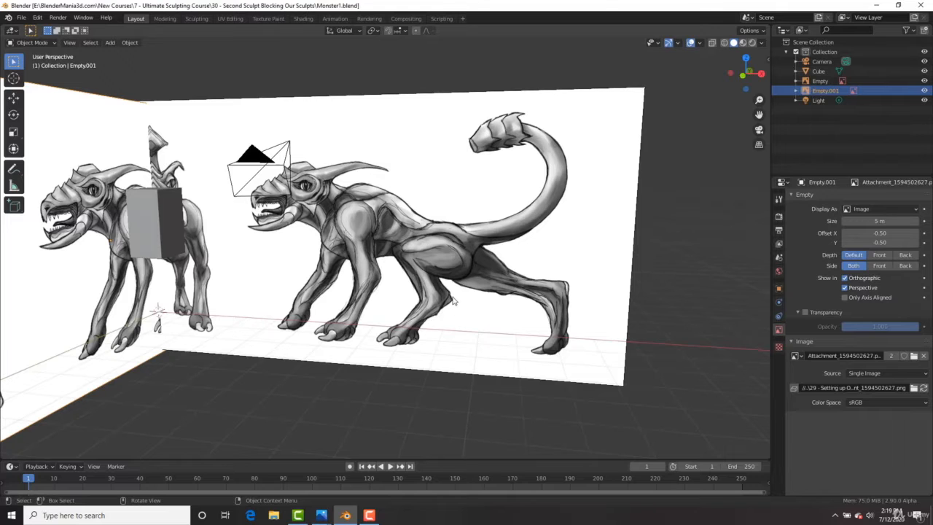
{"action": "mouse_move", "coordinate": [463, 275]}
{"action": "middle_mouse_down"}
{"action": "mouse_move", "coordinate": [427, 269]}
{"action": "mouse_move", "coordinate": [463, 271]}
{"action": "middle_mouse_up"}
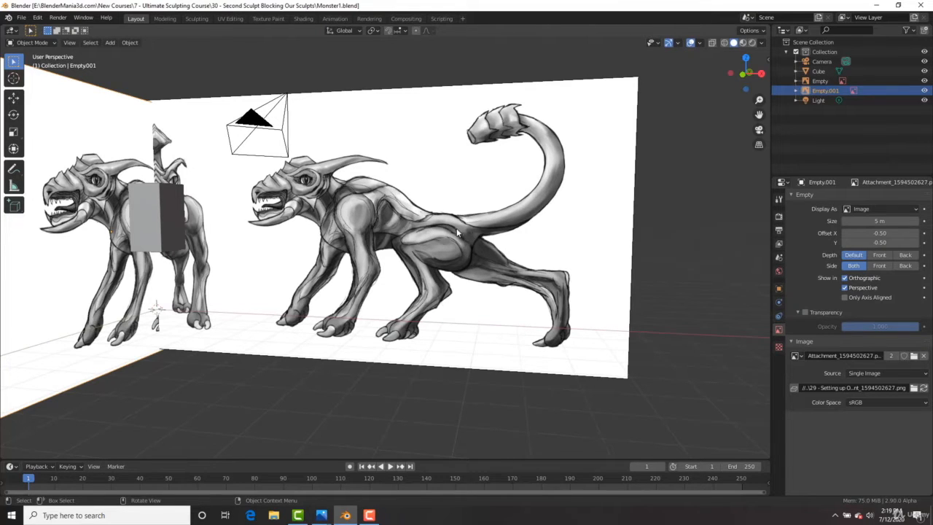
{"action": "mouse_move", "coordinate": [460, 232]}
{"action": "middle_mouse_down"}
{"action": "mouse_move", "coordinate": [428, 236]}
{"action": "mouse_move", "coordinate": [416, 256]}
{"action": "mouse_move", "coordinate": [454, 264]}
{"action": "middle_mouse_up"}
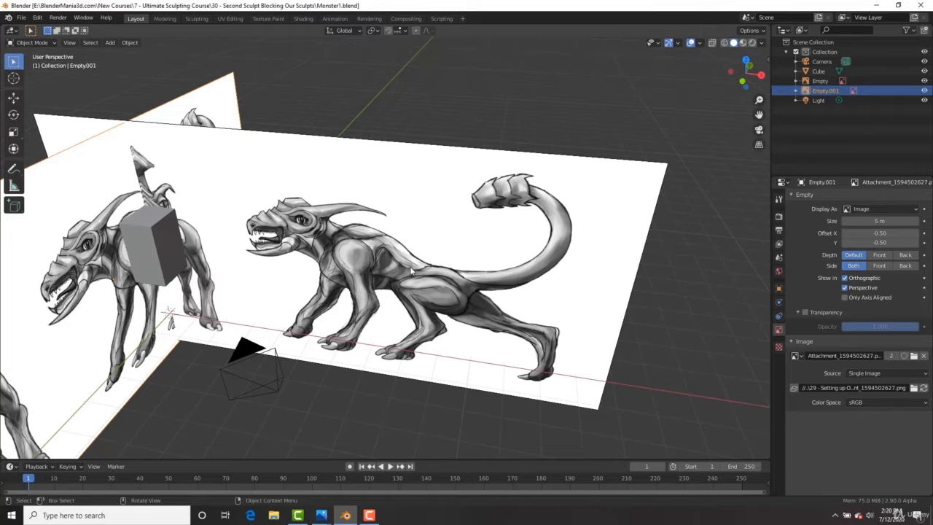
{"action": "middle_click_drag", "start_coordinate": [400, 268], "coordinate": [393, 265]}
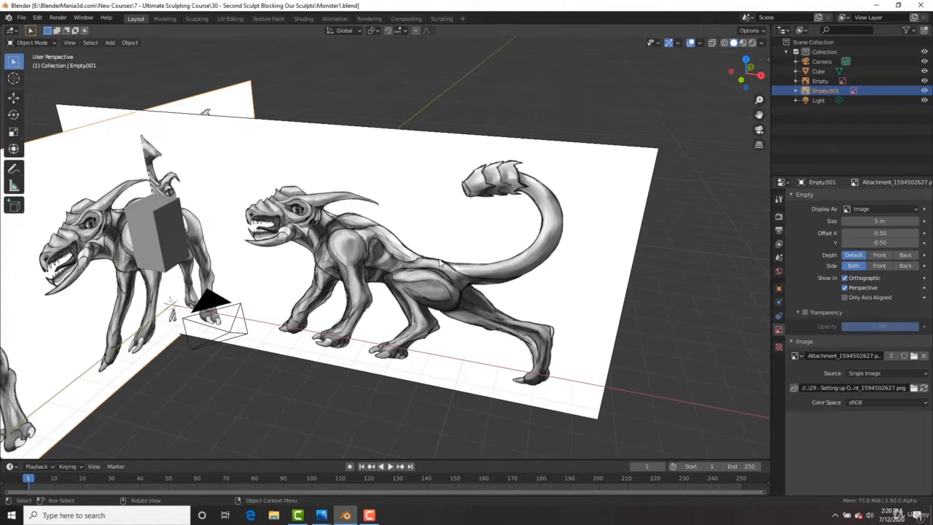
{"action": "middle_click_drag", "start_coordinate": [429, 259], "coordinate": [358, 248]}
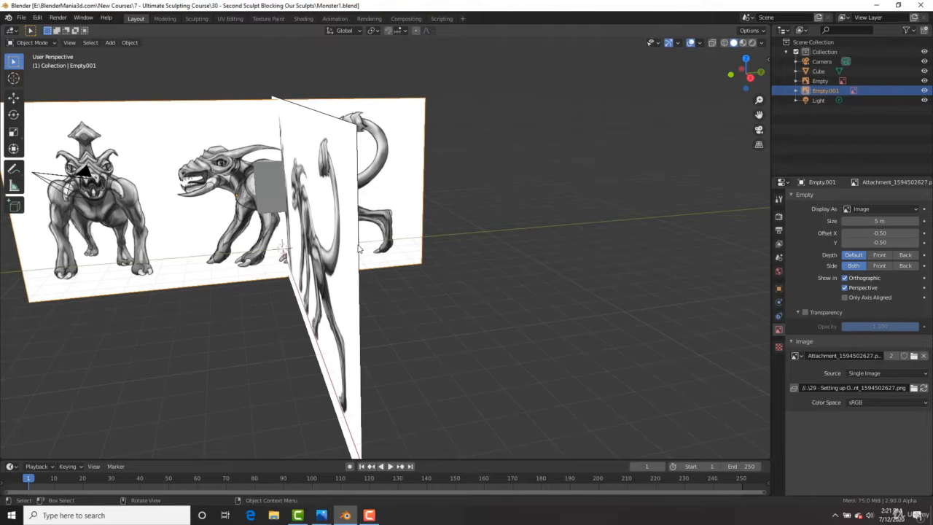
{"action": "middle_click_drag", "start_coordinate": [256, 256], "coordinate": [376, 272]}
{"action": "scroll", "coordinate": [376, 271], "scroll_direction": "up", "scroll_amount": 3}
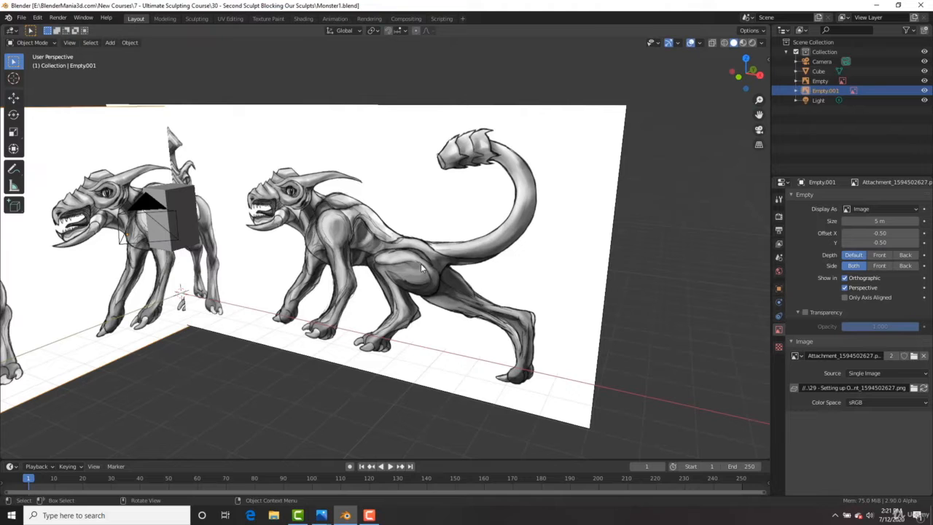
Select the cube over the creature's torso in the right orthographic view
{"action": "key", "text": "KP_3"}
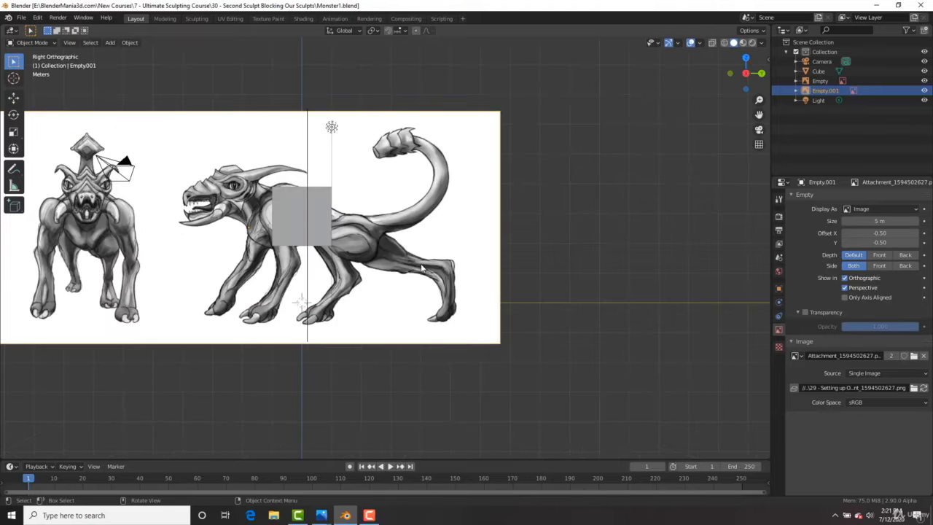
{"action": "scroll", "coordinate": [371, 260], "scroll_direction": "up", "scroll_amount": 3}
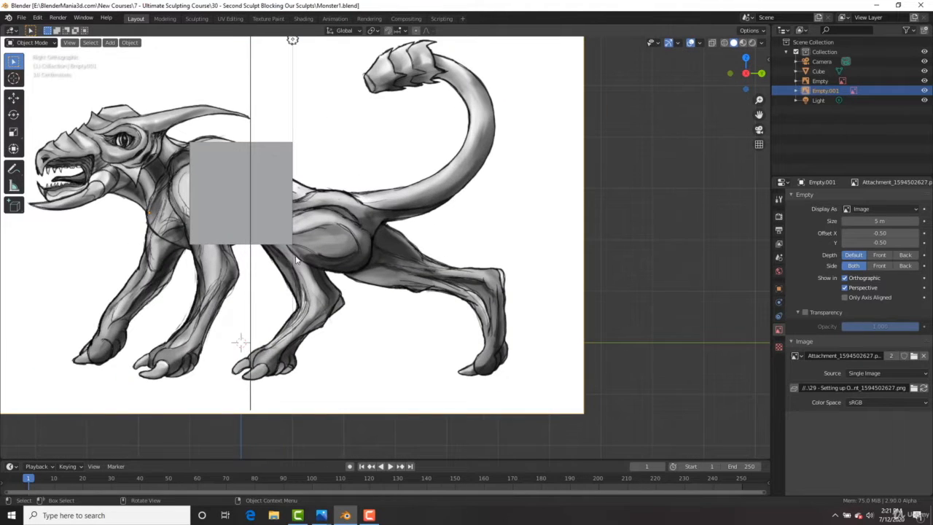
{"action": "middle_click_drag", "start_coordinate": [279, 259], "coordinate": [350, 267], "text": "shift"}
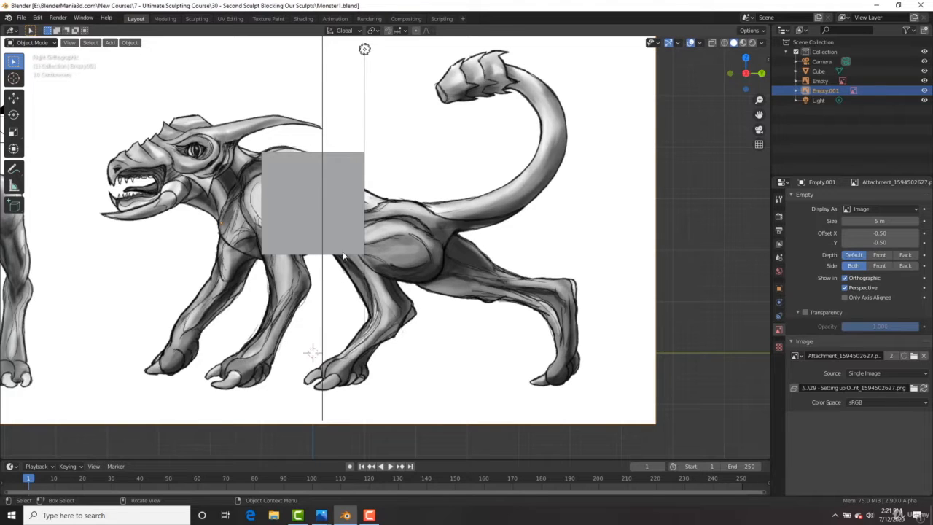
{"action": "left_click", "coordinate": [344, 236]}
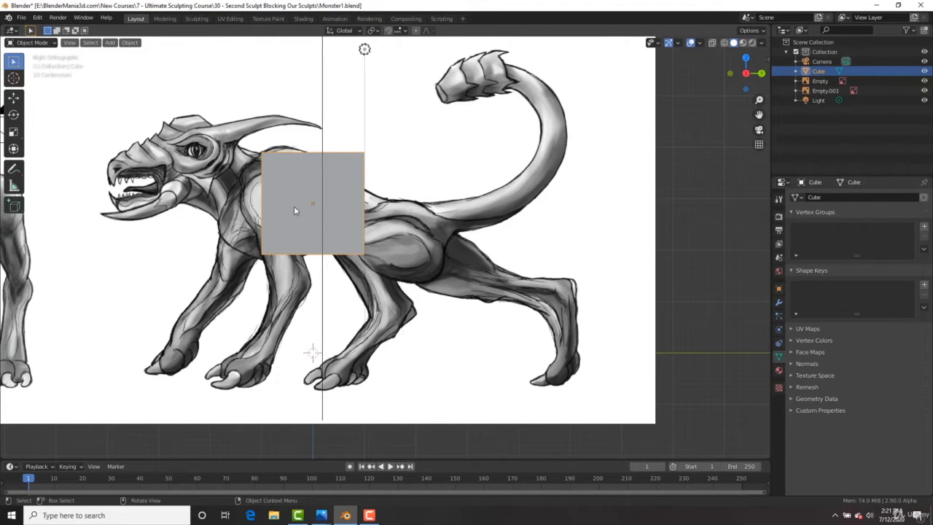
Toggle the cube between Edit Mode and Object Mode, ending in Object Mode
{"action": "key", "text": "Tab"}
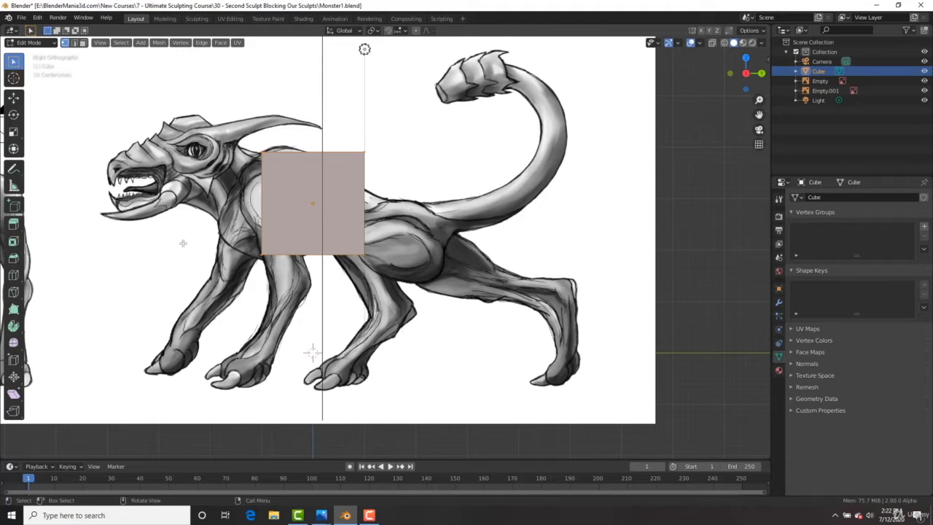
{"action": "key", "text": "Tab"}
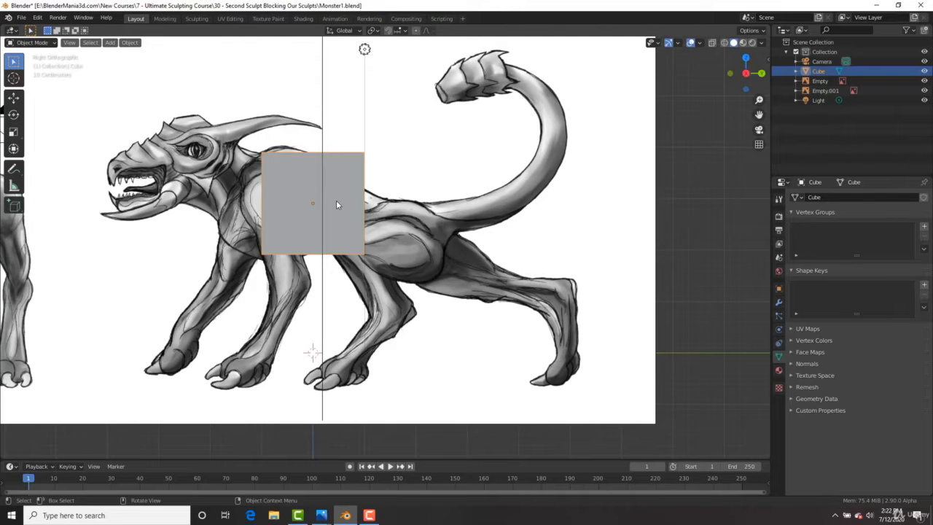
{"action": "scroll", "coordinate": [352, 241], "scroll_direction": "up", "scroll_amount": 2}
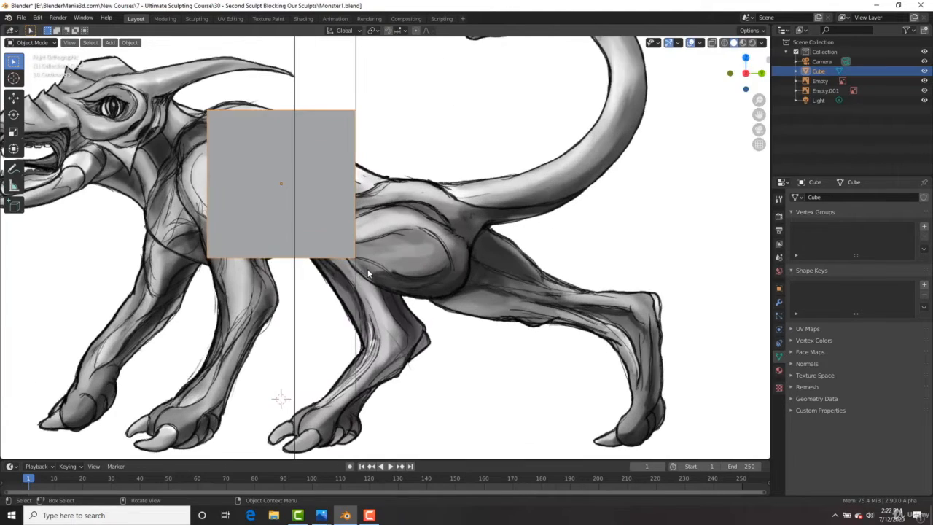
{"action": "middle_click_drag", "start_coordinate": [311, 225], "coordinate": [389, 281], "text": "shift"}
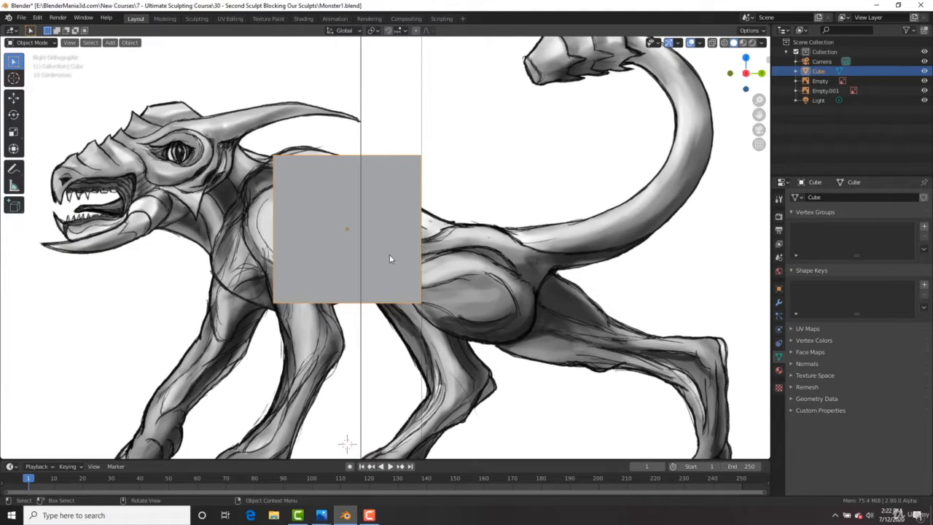
{"action": "key", "text": "Tab"}
{"action": "key", "text": "Tab"}
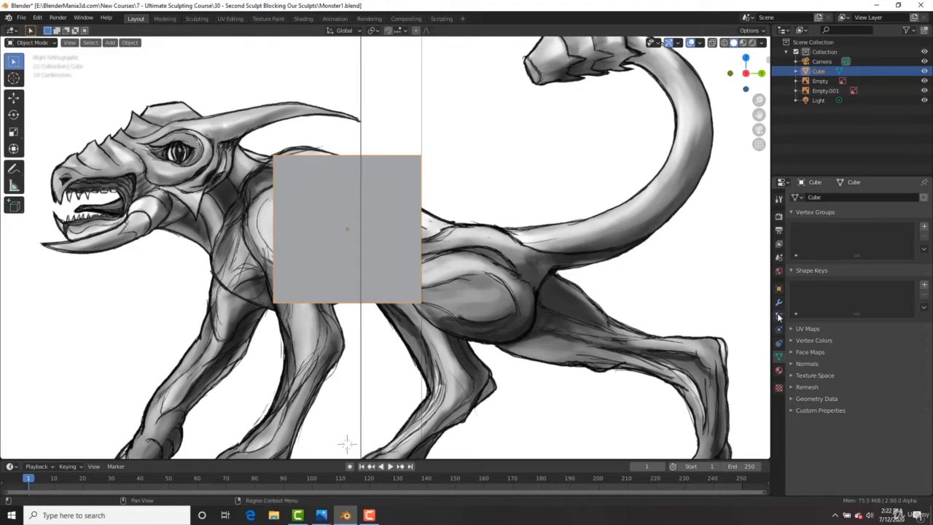
Enable the Axis option in the cube's Viewport Display settings
{"action": "left_click", "coordinate": [778, 289]}
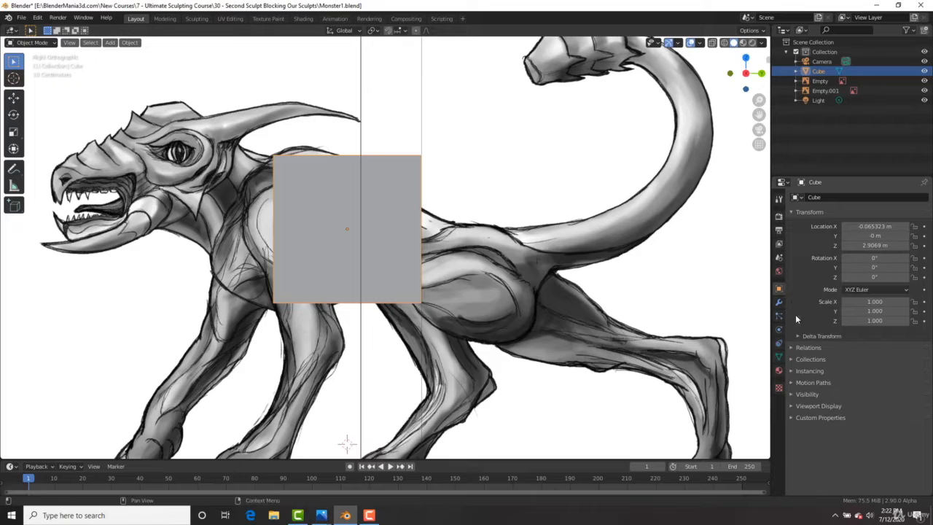
{"action": "left_click", "coordinate": [807, 406]}
{"action": "scroll", "coordinate": [813, 405], "scroll_direction": "down", "scroll_amount": 2}
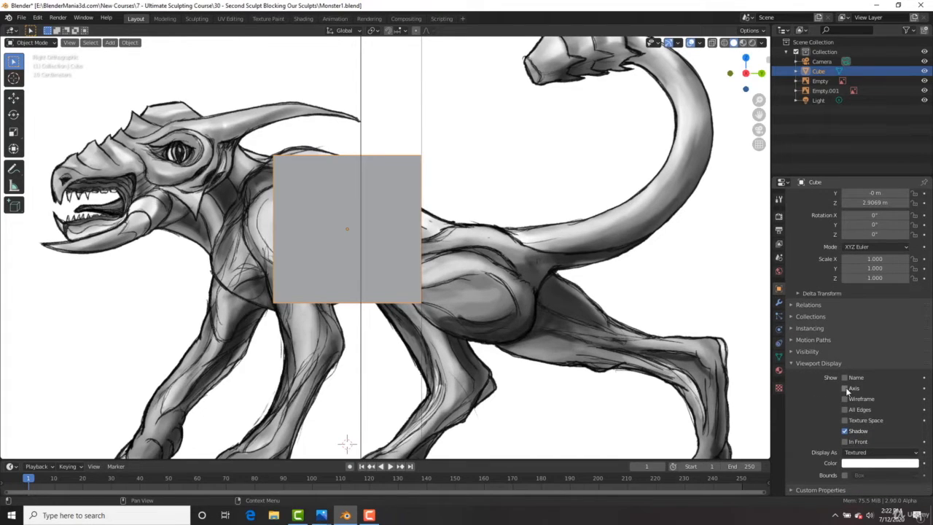
{"action": "left_click", "coordinate": [845, 388]}
Hide both creature reference images, Empty and Empty.001, from the viewport
{"action": "mouse_move", "coordinate": [359, 261]}
{"action": "middle_mouse_down"}
{"action": "mouse_move", "coordinate": [363, 276]}
{"action": "mouse_move", "coordinate": [300, 276]}
{"action": "middle_mouse_up"}
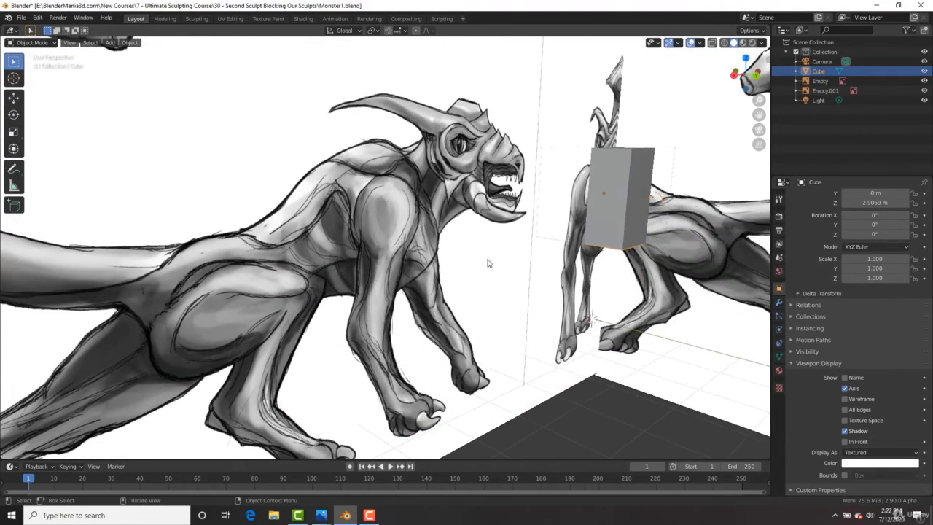
{"action": "middle_click_drag", "start_coordinate": [485, 263], "coordinate": [393, 255]}
{"action": "left_click", "coordinate": [484, 195]}
{"action": "left_click", "coordinate": [600, 155]}
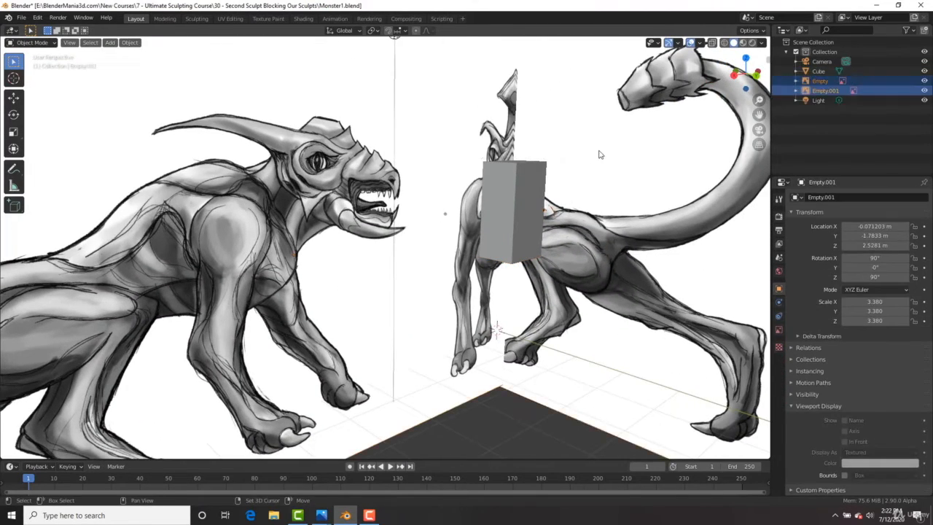
{"action": "key", "text": "h"}
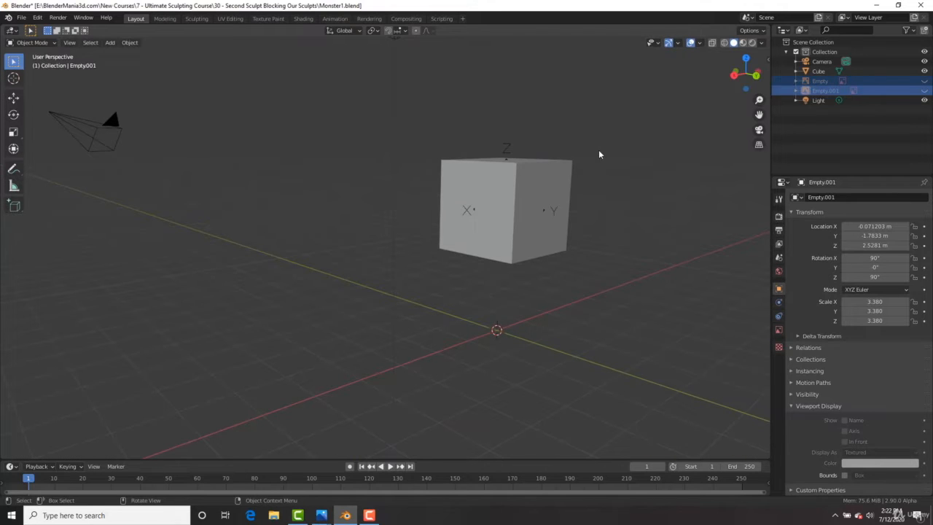
Select the cube, frame it in the view, and inspect its displayed local axes from several angles
{"action": "left_click", "coordinate": [509, 187]}
{"action": "key", "text": "KP_Decimal"}
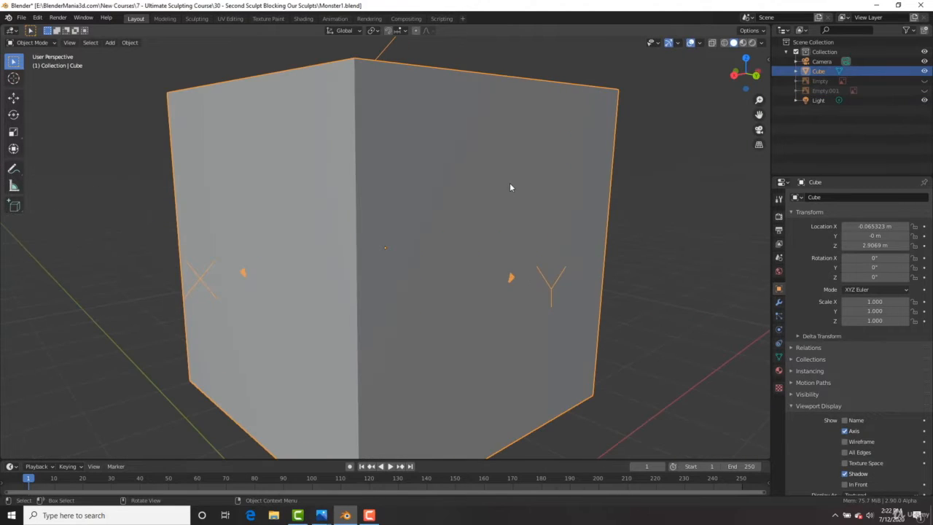
{"action": "scroll", "coordinate": [435, 178], "scroll_direction": "down", "scroll_amount": 3}
{"action": "middle_click_drag", "start_coordinate": [360, 191], "coordinate": [409, 222]}
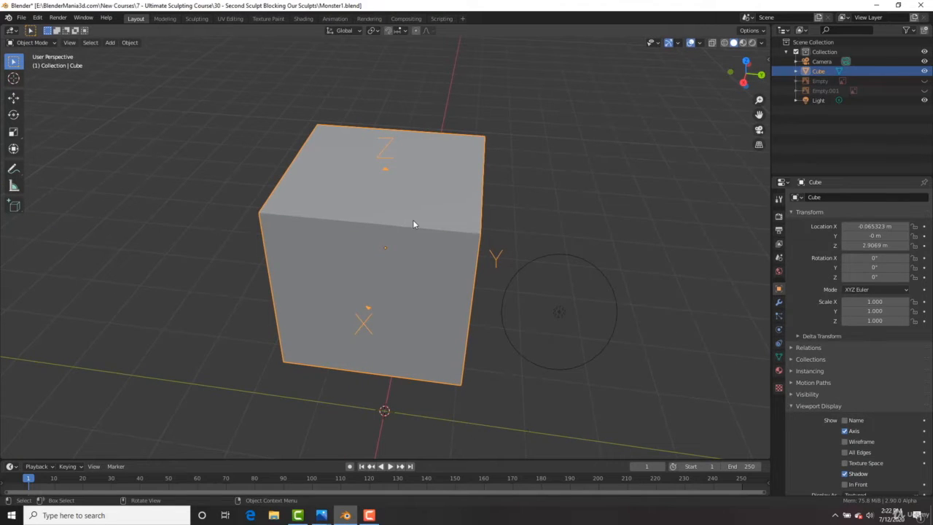
{"action": "middle_click_drag", "start_coordinate": [426, 157], "coordinate": [468, 195]}
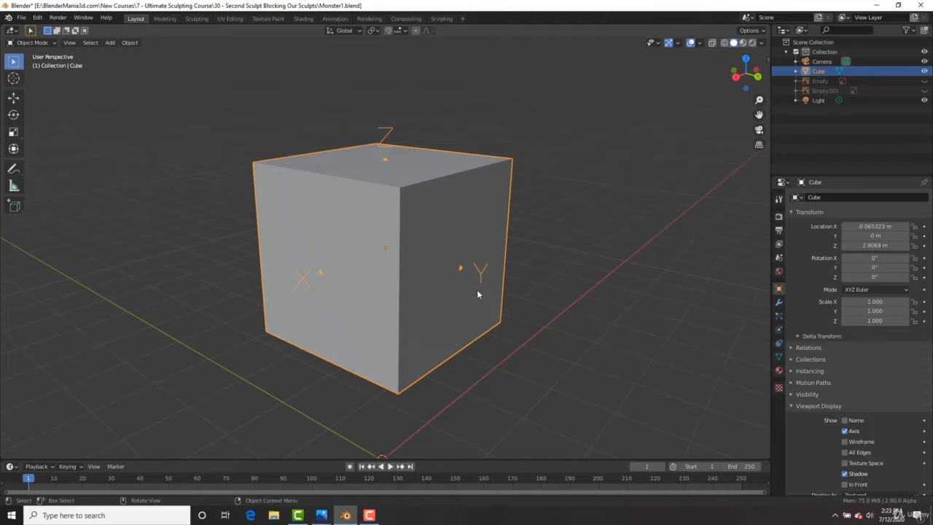
{"action": "scroll", "coordinate": [392, 268], "scroll_direction": "up", "scroll_amount": 3}
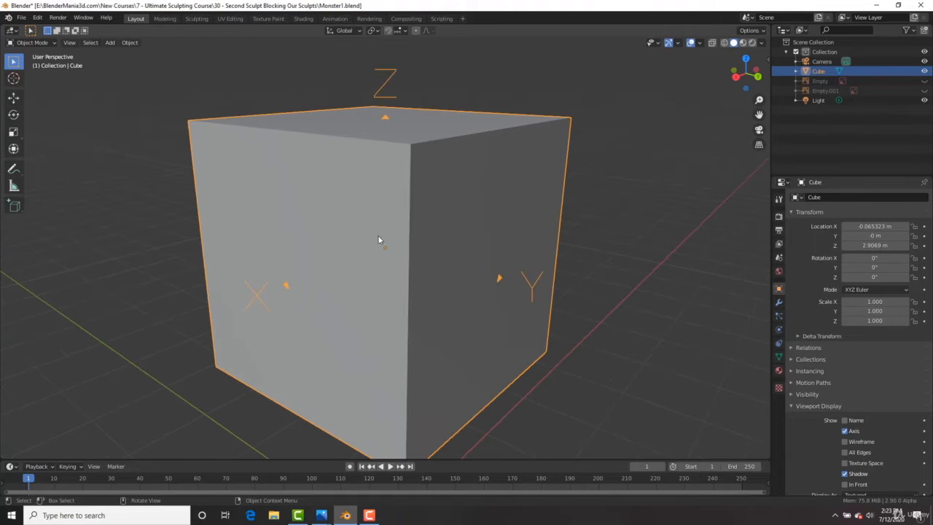
{"action": "scroll", "coordinate": [421, 251], "scroll_direction": "down", "scroll_amount": 2}
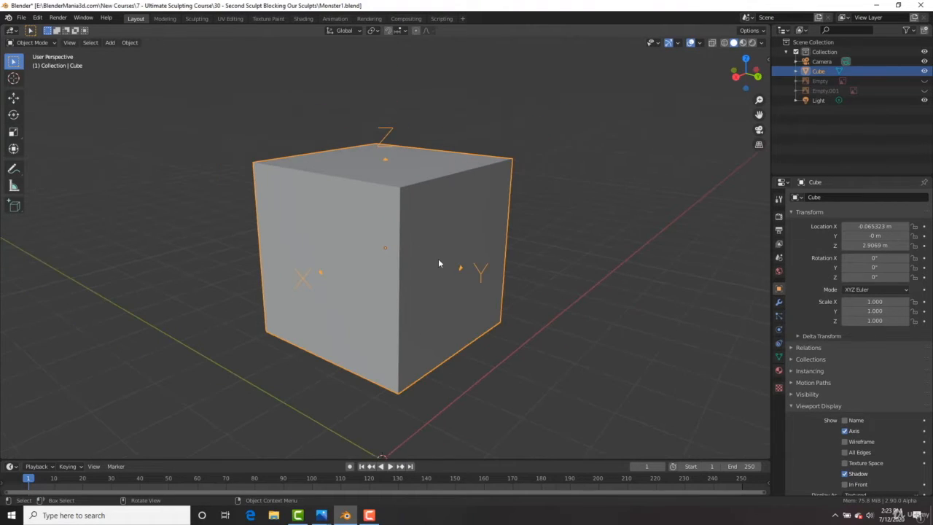
Try rotating the whole cube in Object Mode, first with plain rotation and then with trackball rotation
{"action": "key", "text": "r"}
{"action": "key", "text": "Escape"}
{"action": "key", "text": "r"}
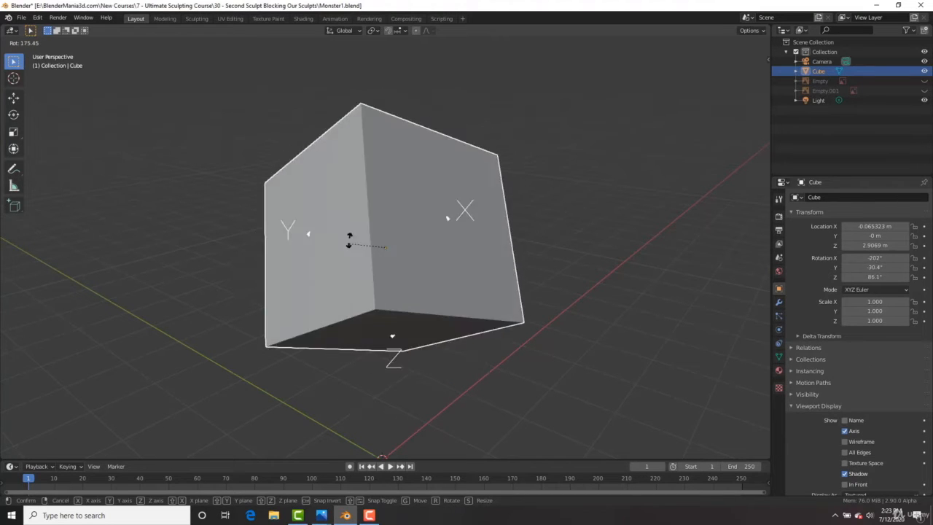
{"action": "key", "text": "Escape"}
{"action": "key", "text": "r"}
{"action": "key", "text": "r"}
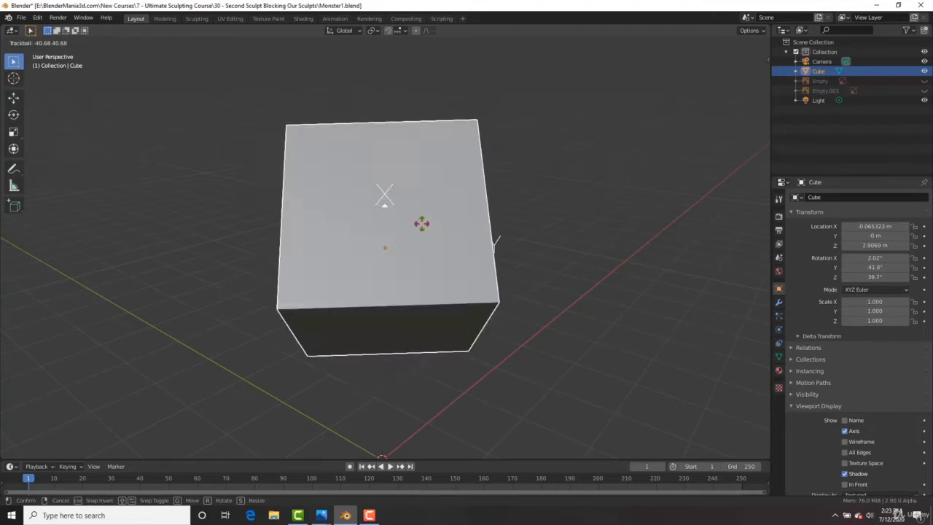
{"action": "key", "text": "Escape"}
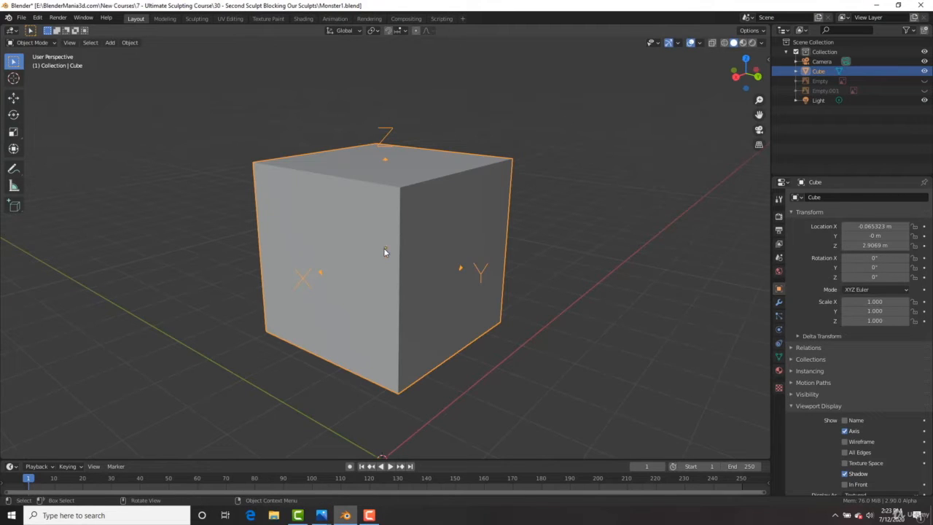
Try a trackball rotation of the cube's whole mesh in Edit Mode, then return to Object Mode
{"action": "key", "text": "Tab"}
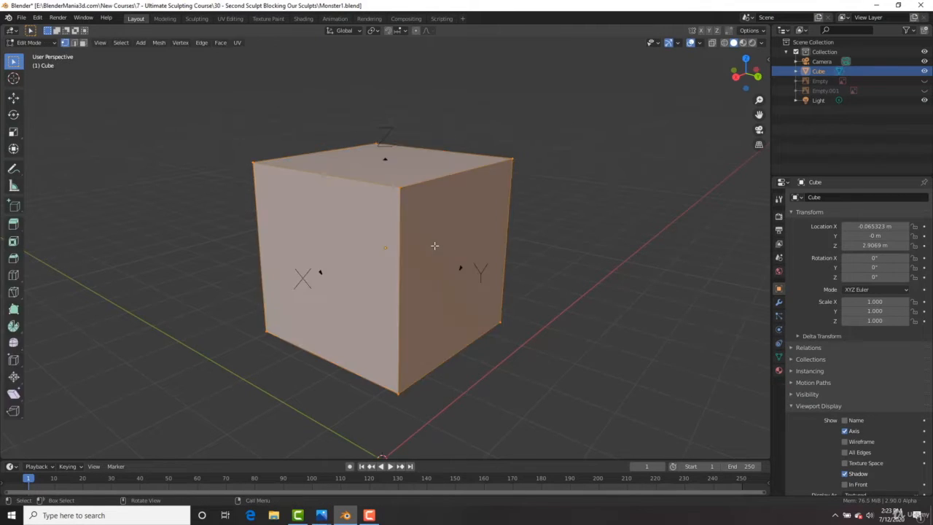
{"action": "key", "text": "r"}
{"action": "key", "text": "r"}
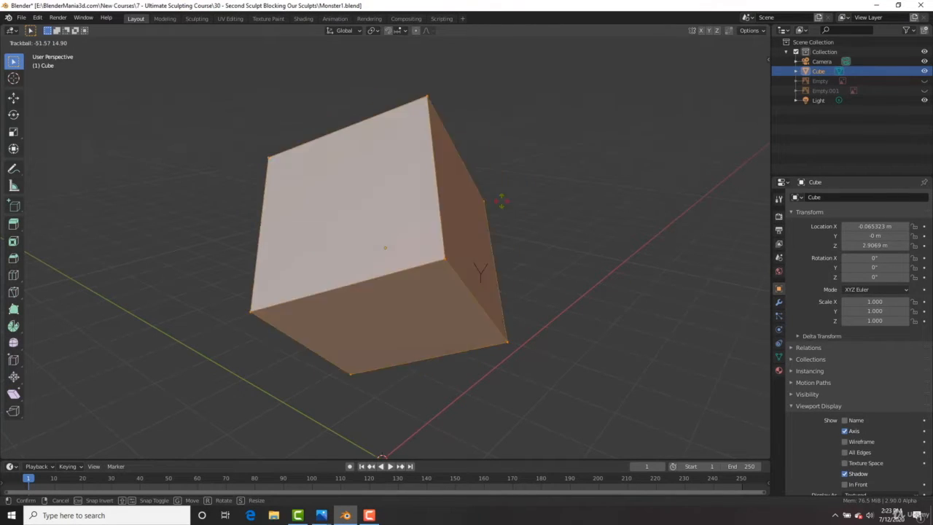
{"action": "right_click", "coordinate": [439, 220]}
{"action": "key", "text": "Tab"}
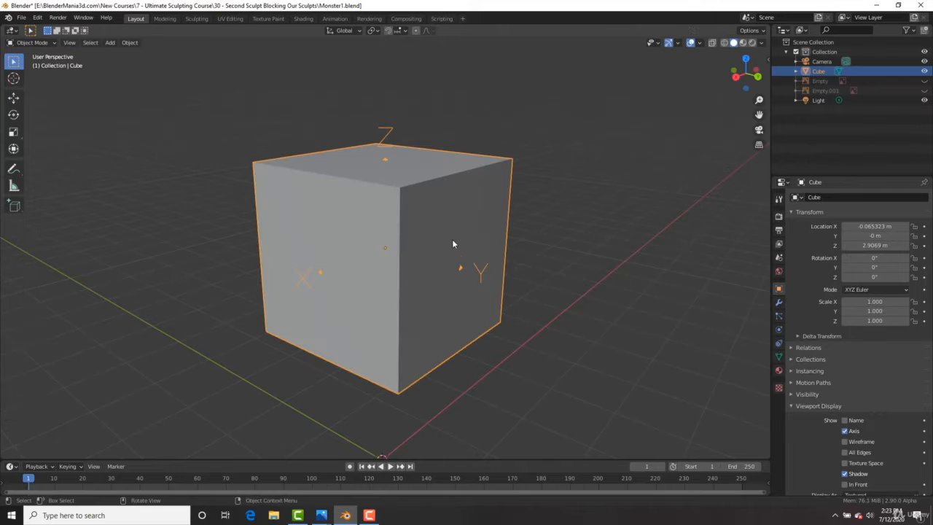
Try another trackball rotation of the cube in Object Mode to compare how its axes behave
{"action": "key", "text": "r"}
{"action": "key", "text": "r"}
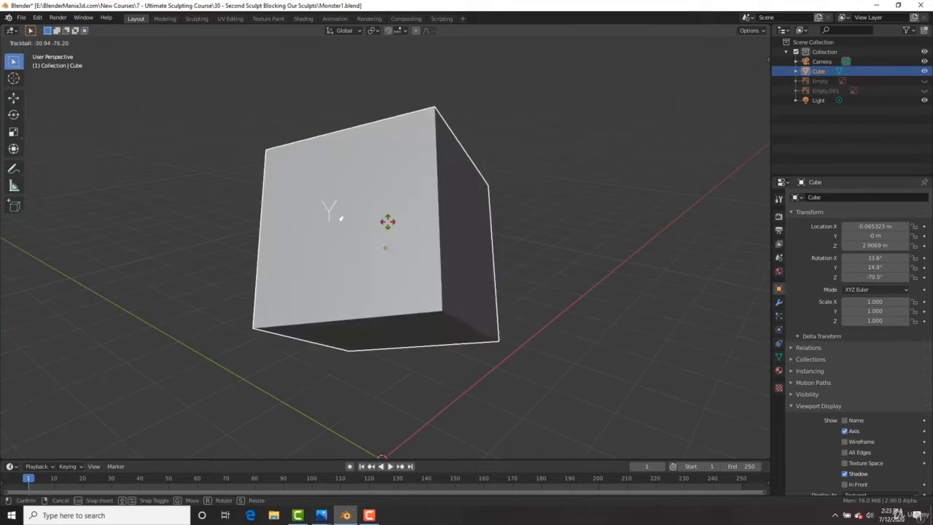
{"action": "right_click", "coordinate": [481, 122]}
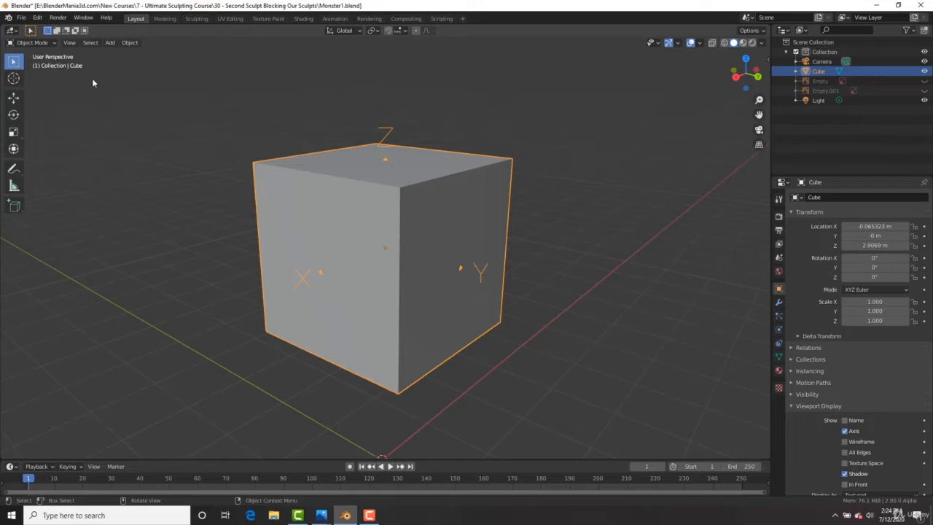
Show the move gizmo and try a trackball rotation of the cube with Global orientation, comparing the gizmo with the cube's local axes
{"action": "left_click", "coordinate": [13, 99]}
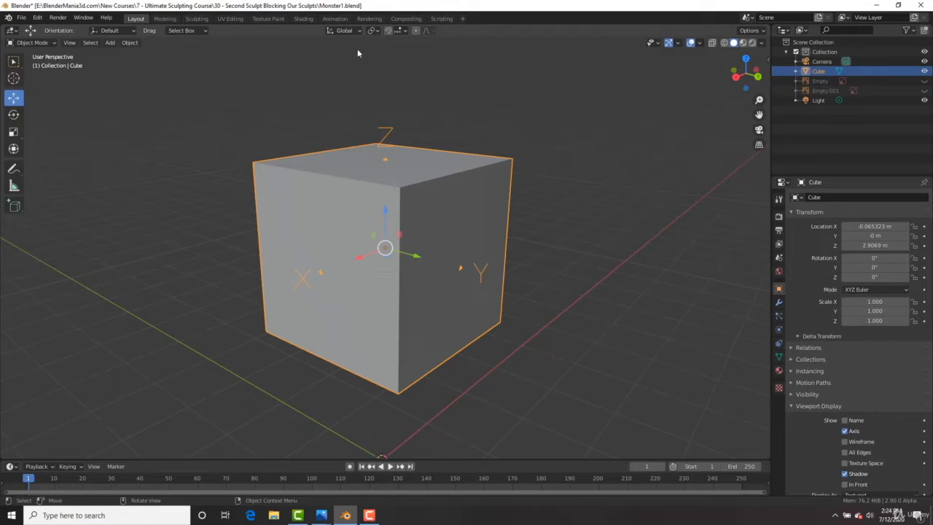
{"action": "key", "text": "r"}
{"action": "key", "text": "r"}
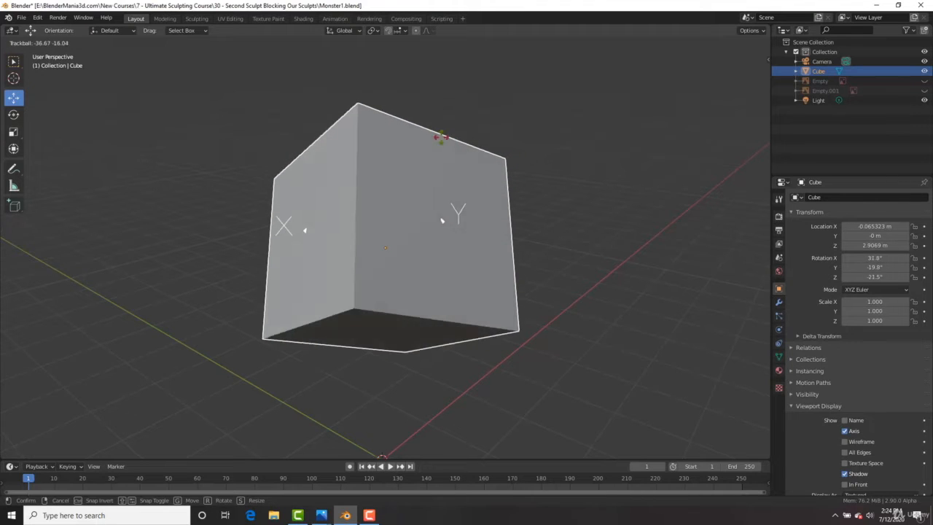
{"action": "left_click", "coordinate": [473, 156]}
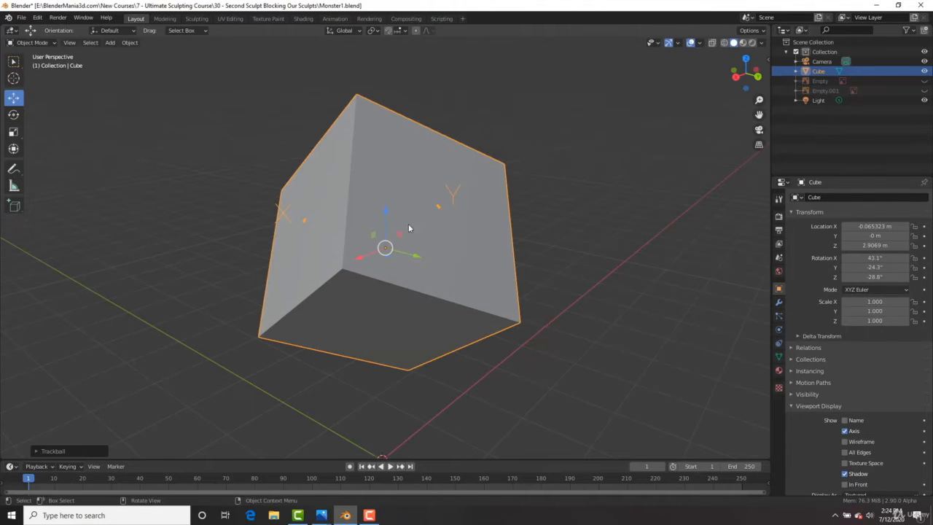
{"action": "middle_click_drag", "start_coordinate": [374, 263], "coordinate": [446, 260]}
{"action": "scroll", "coordinate": [414, 345], "scroll_direction": "down", "scroll_amount": 4}
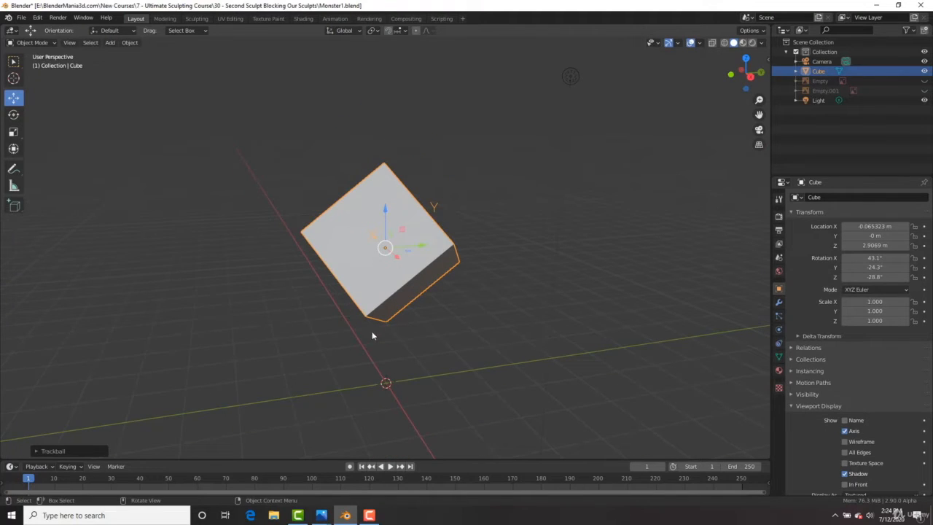
{"action": "scroll", "coordinate": [423, 268], "scroll_direction": "up", "scroll_amount": 4}
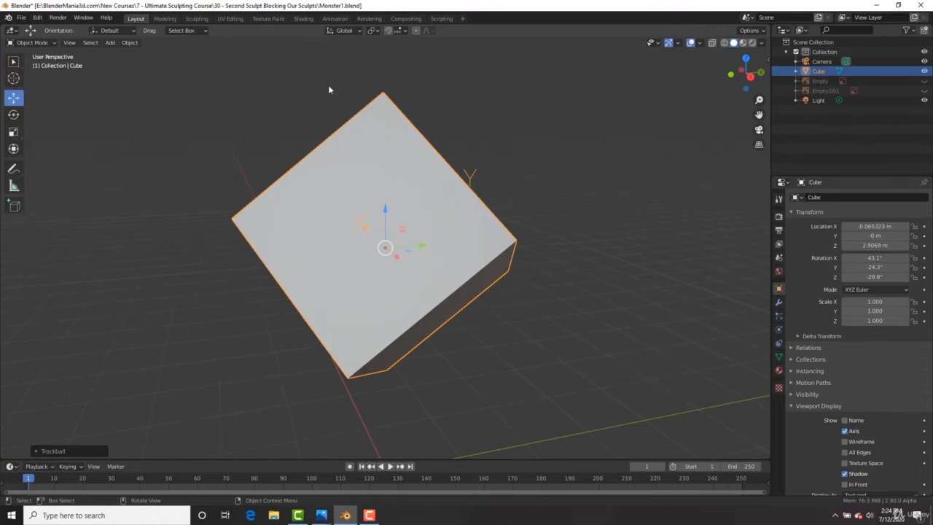
{"action": "middle_click_drag", "start_coordinate": [425, 181], "coordinate": [357, 204]}
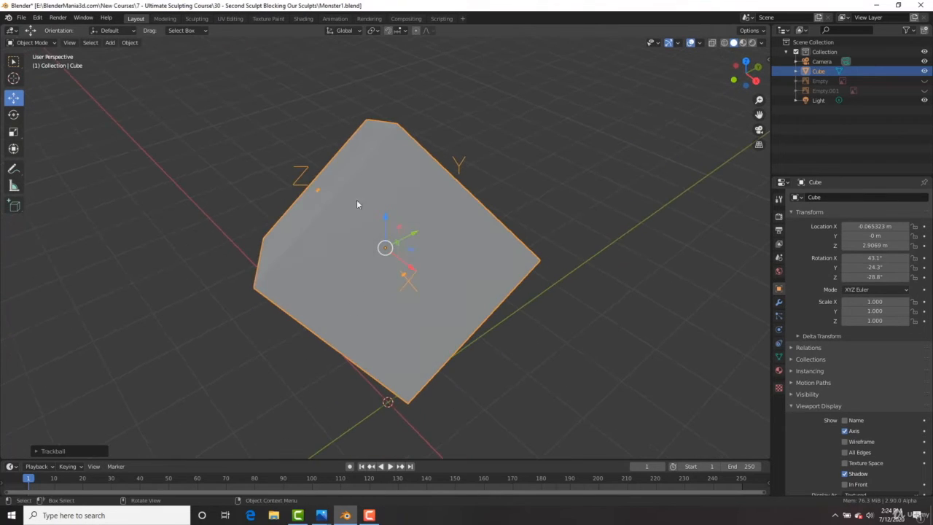
Switch the transform orientation to Local and compare the move gizmo with the cube's displayed axes from several angles
{"action": "left_click", "coordinate": [337, 32]}
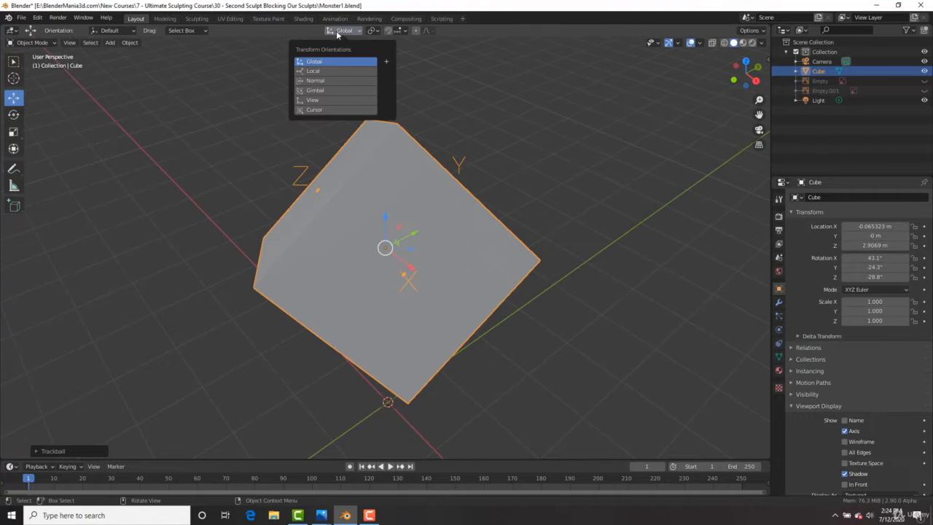
{"action": "left_click", "coordinate": [331, 71]}
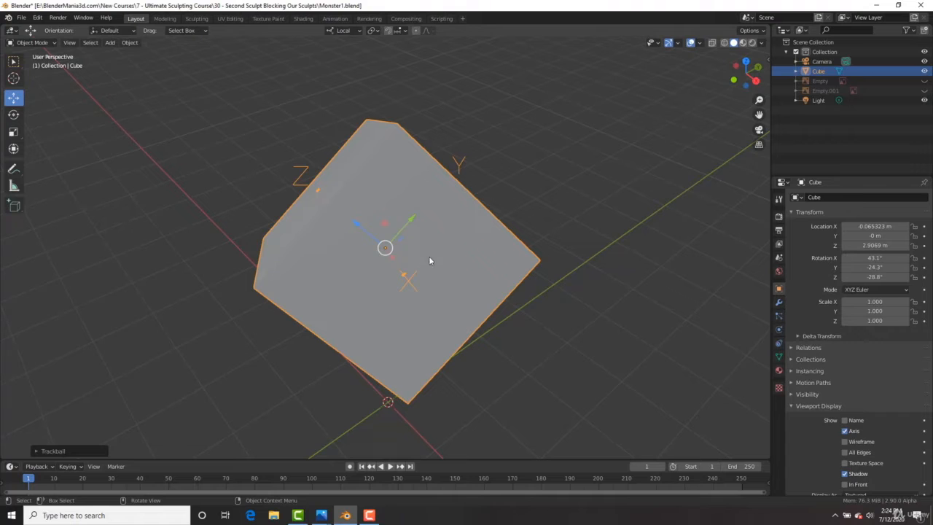
{"action": "middle_click_drag", "start_coordinate": [393, 254], "coordinate": [226, 297]}
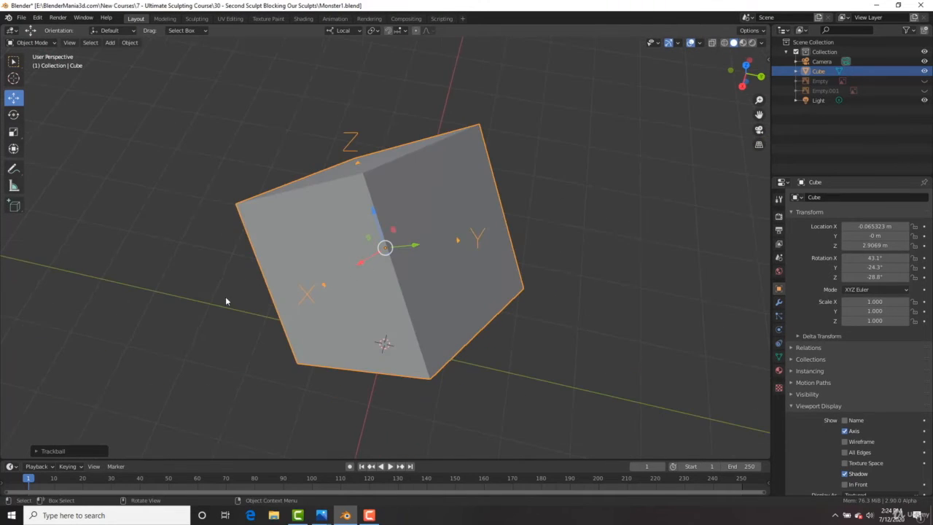
{"action": "middle_click_drag", "start_coordinate": [391, 274], "coordinate": [386, 240]}
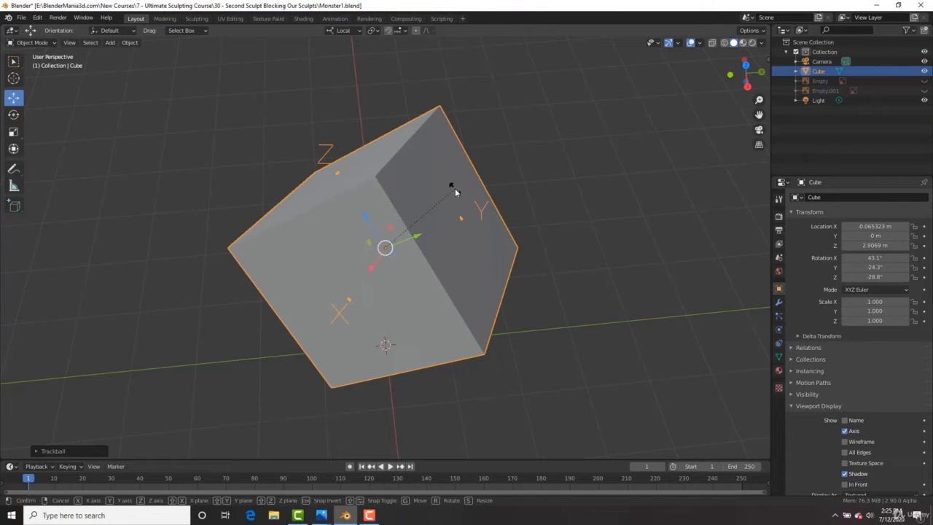
Try another trackball rotation of the cube with Local orientation, and clear the cube's rotation
{"action": "key", "text": "r"}
{"action": "key", "text": "r"}
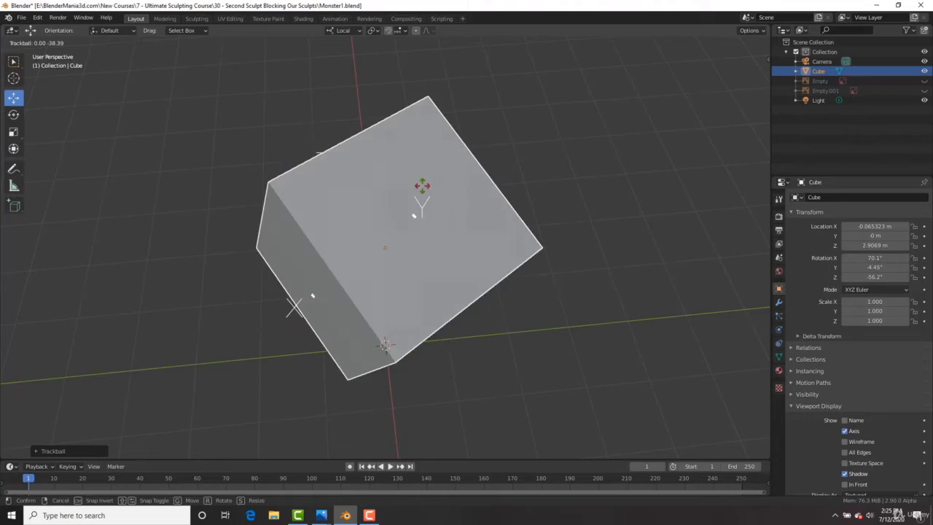
{"action": "left_click", "coordinate": [465, 260]}
{"action": "middle_click_drag", "start_coordinate": [465, 260], "coordinate": [426, 247]}
{"action": "key", "text": "alt+r"}
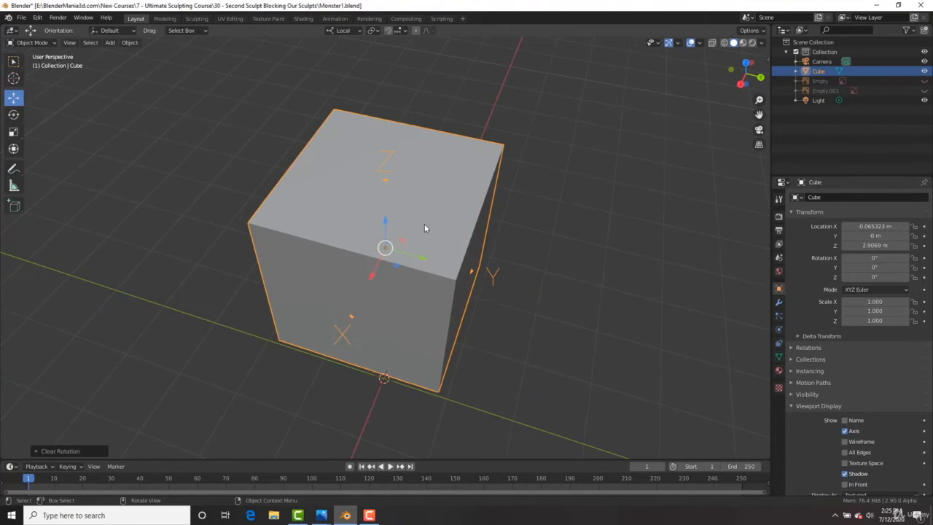
Set the transform orientation back to Global and return to the Select Box tool
{"action": "left_click", "coordinate": [349, 32]}
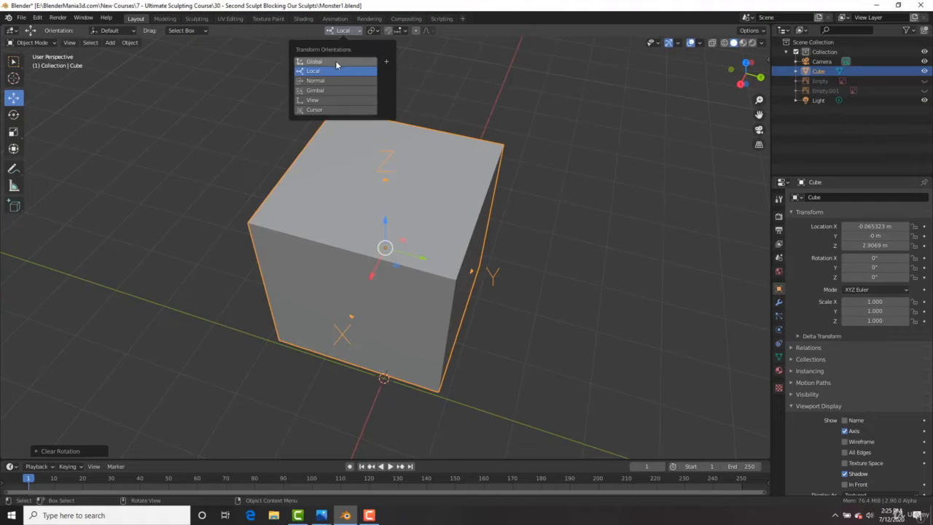
{"action": "left_click", "coordinate": [361, 64]}
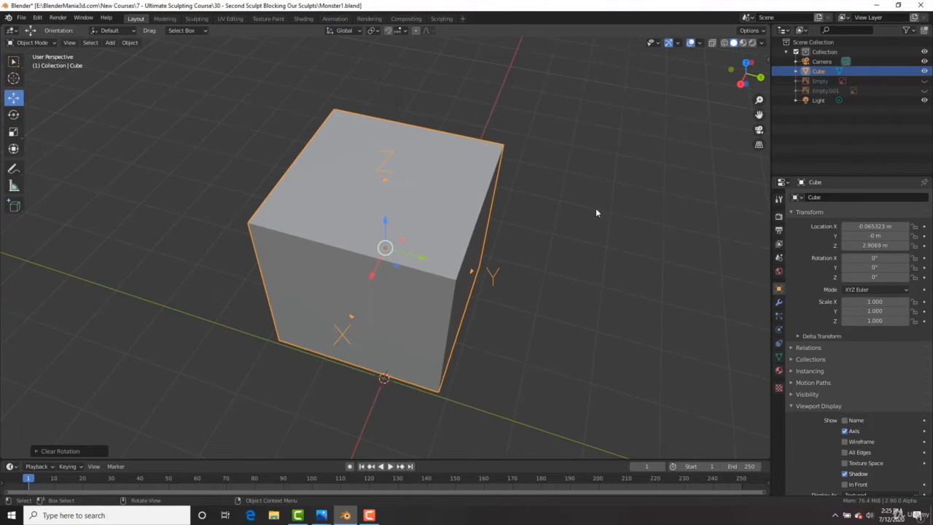
{"action": "left_click", "coordinate": [13, 63]}
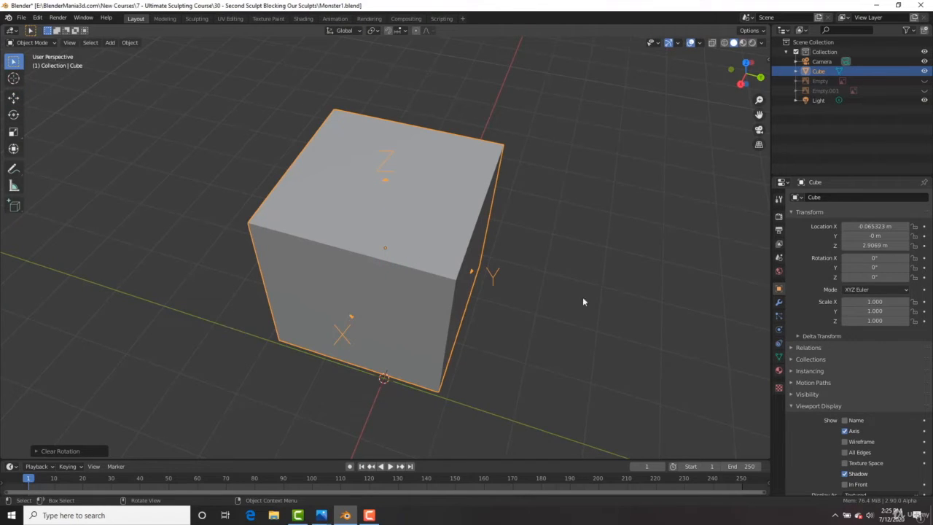
Turn off the cube's axis display and unhide the creature reference images, viewing them in Right Orthographic view
{"action": "left_click", "coordinate": [844, 431]}
{"action": "middle_click_drag", "start_coordinate": [581, 370], "coordinate": [463, 272]}
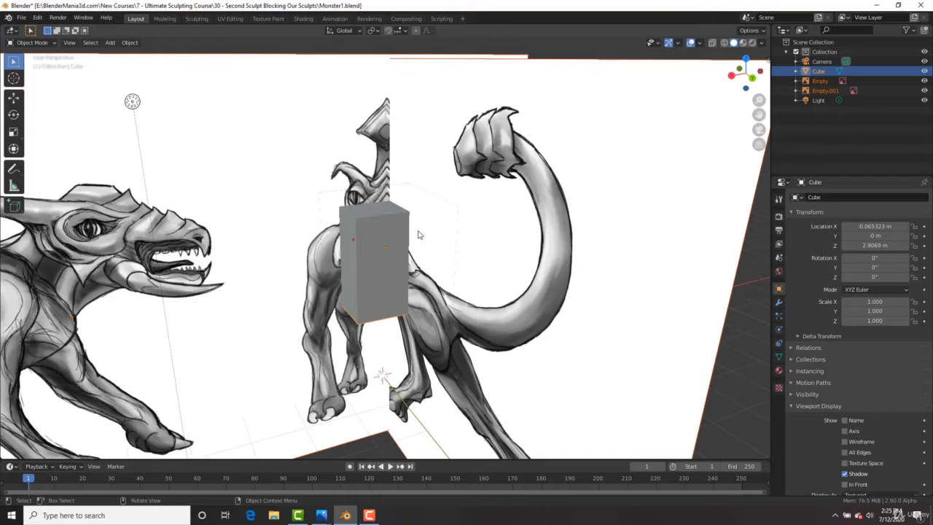
{"action": "key", "text": "KP_3"}
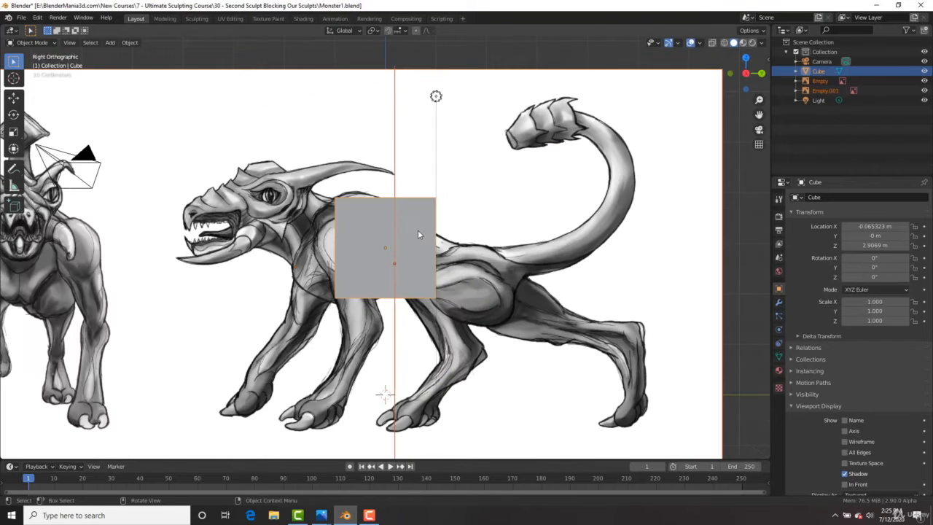
Duplicate only the cube in Object Mode and place the copy between the hind legs, at about Y 2.77 m and Z 0.29 m
{"action": "left_click", "coordinate": [372, 228]}
{"action": "scroll", "coordinate": [457, 253], "scroll_direction": "up", "scroll_amount": 2}
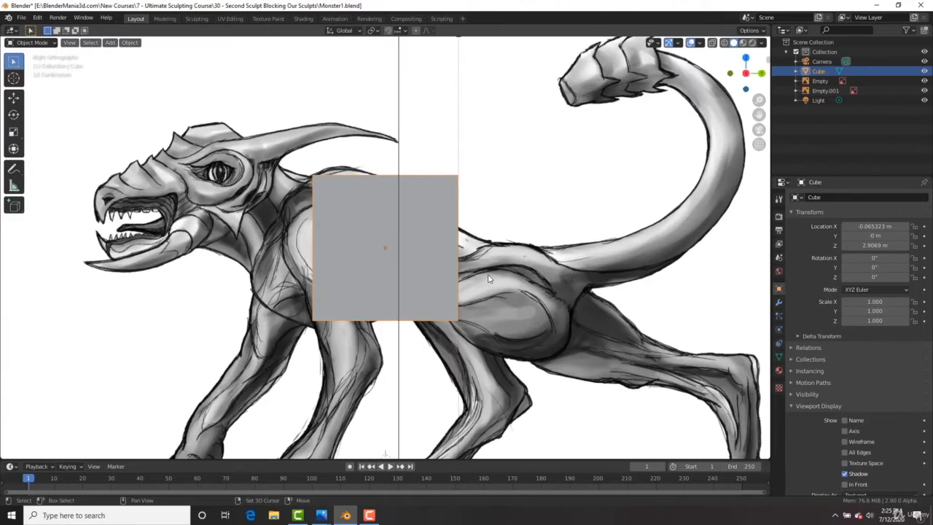
{"action": "middle_click_drag", "start_coordinate": [488, 278], "coordinate": [424, 198], "text": "shift"}
{"action": "key", "text": "Tab"}
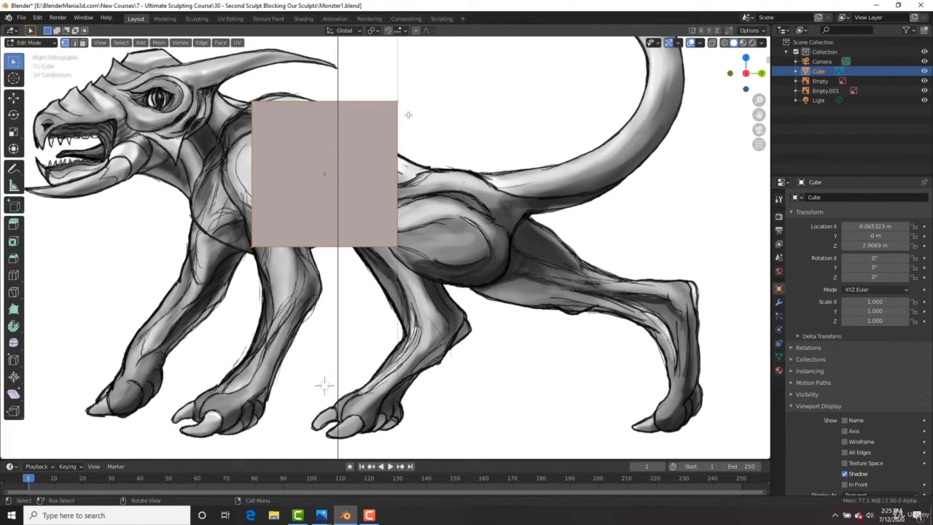
{"action": "key", "text": "Tab"}
{"action": "scroll", "coordinate": [351, 187], "scroll_direction": "down", "scroll_amount": 3}
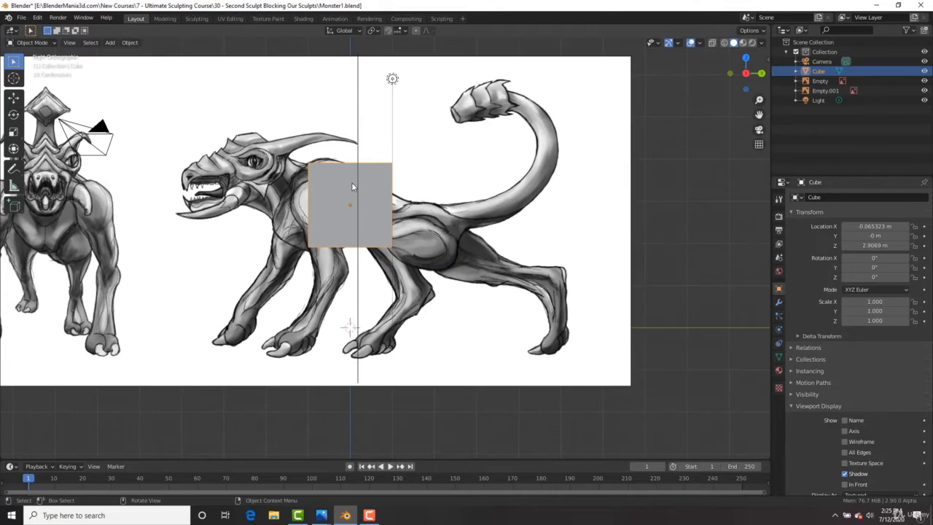
{"action": "key", "text": "shift+d"}
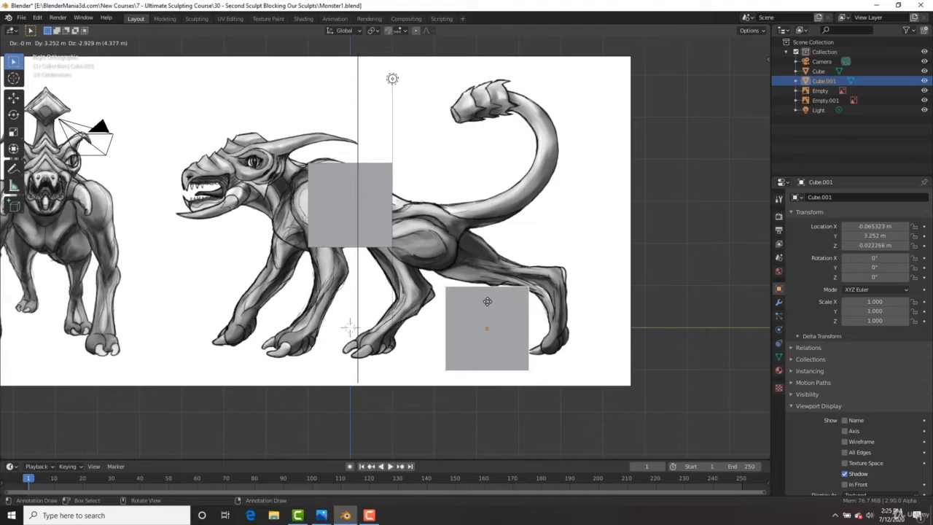
{"action": "left_click", "coordinate": [468, 292]}
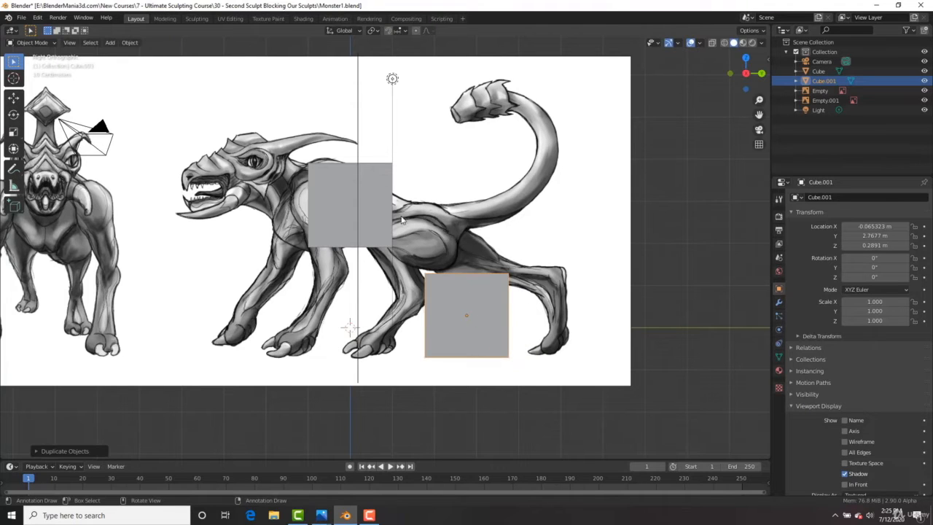
In Edit Mode, stretch the original cube's mesh along Y to about 2.35 times and tilt it about 12° to follow the torso
{"action": "left_click", "coordinate": [368, 194]}
{"action": "scroll", "coordinate": [423, 222], "scroll_direction": "up", "scroll_amount": 3}
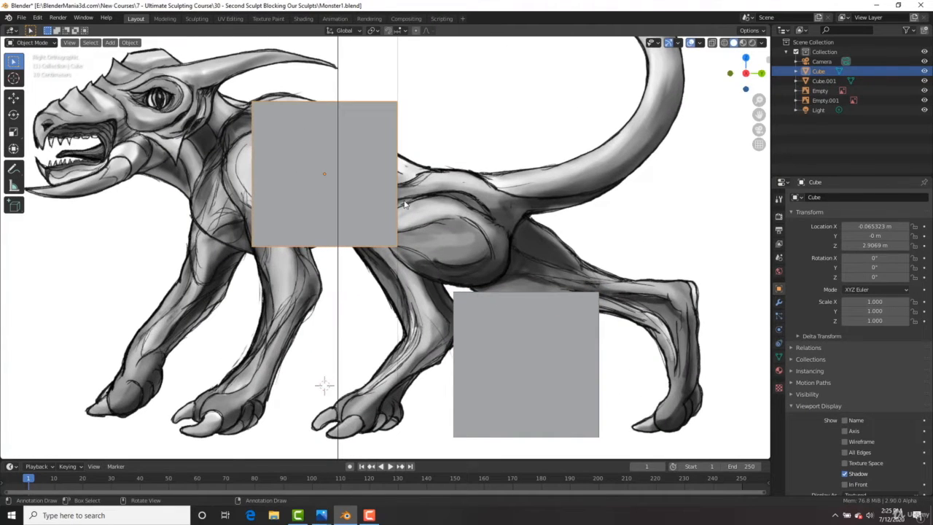
{"action": "key", "text": "Tab"}
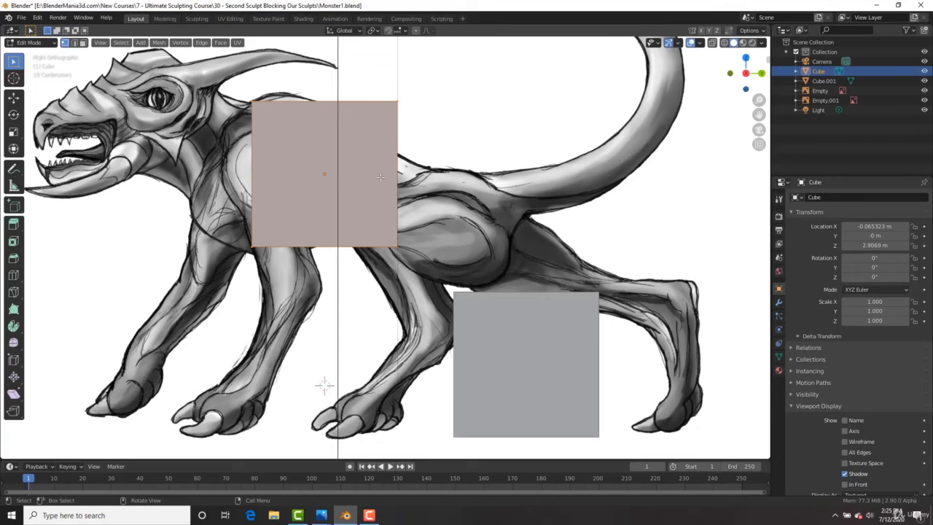
{"action": "key", "text": "s"}
{"action": "key", "text": "x"}
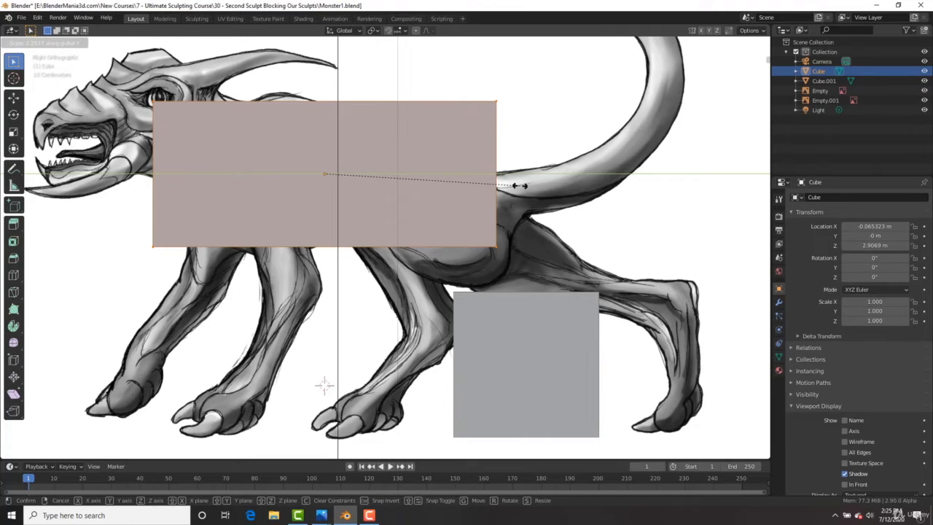
{"action": "left_click", "coordinate": [516, 185]}
{"action": "key", "text": "r"}
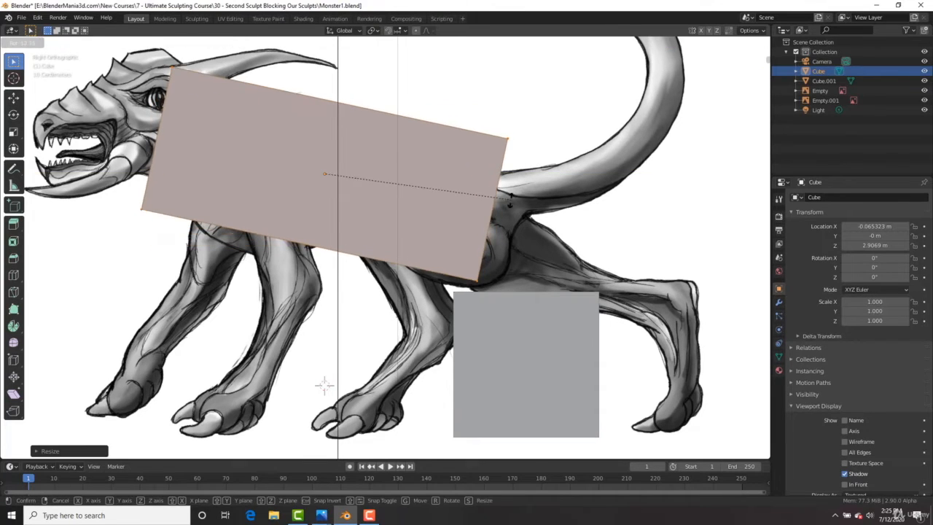
{"action": "left_click", "coordinate": [508, 201]}
Switch the viewport to Wireframe shading and scale the torso block down slightly to fit the reference body
{"action": "key", "text": "z"}
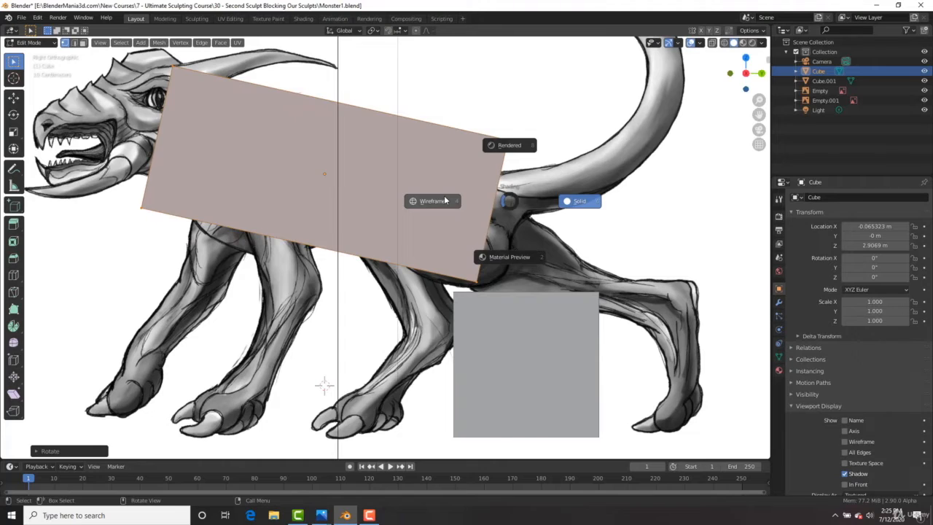
{"action": "left_click", "coordinate": [444, 200]}
{"action": "key", "text": "s"}
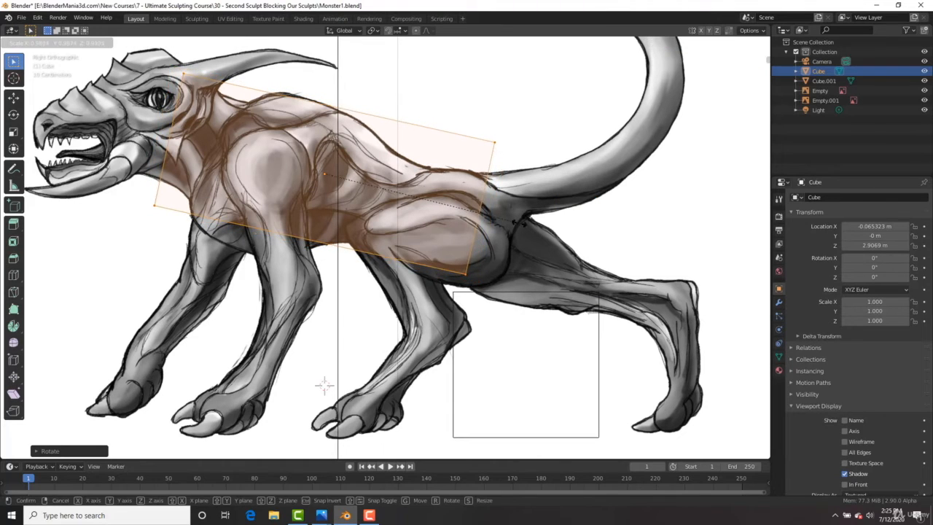
{"action": "left_click", "coordinate": [519, 223]}
Add five evenly spaced loop cuts across the length of the torso block
{"action": "key", "text": "ctrl+r"}
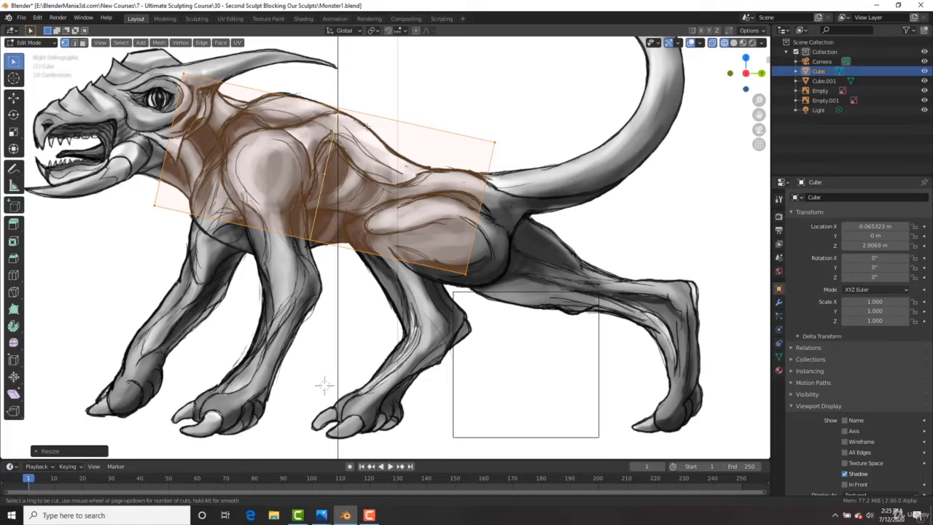
{"action": "key", "text": "5"}
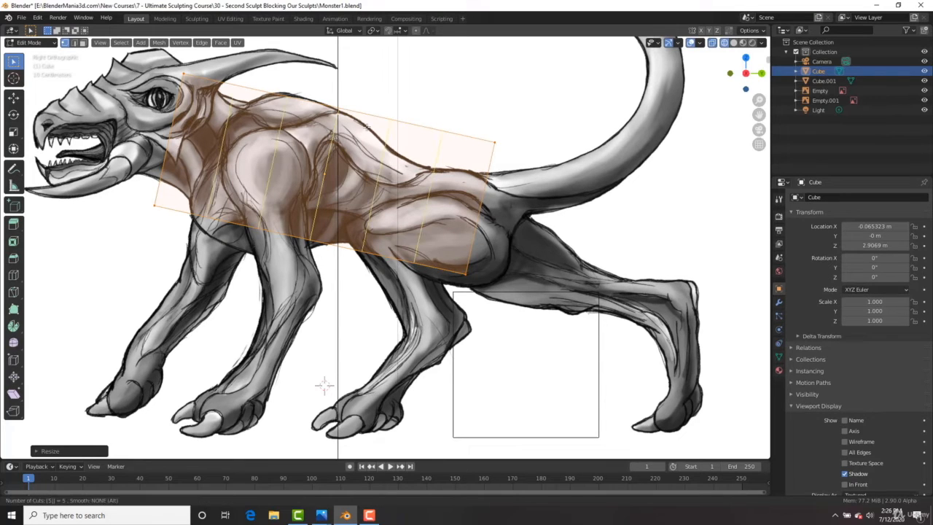
{"action": "left_click", "coordinate": [366, 127]}
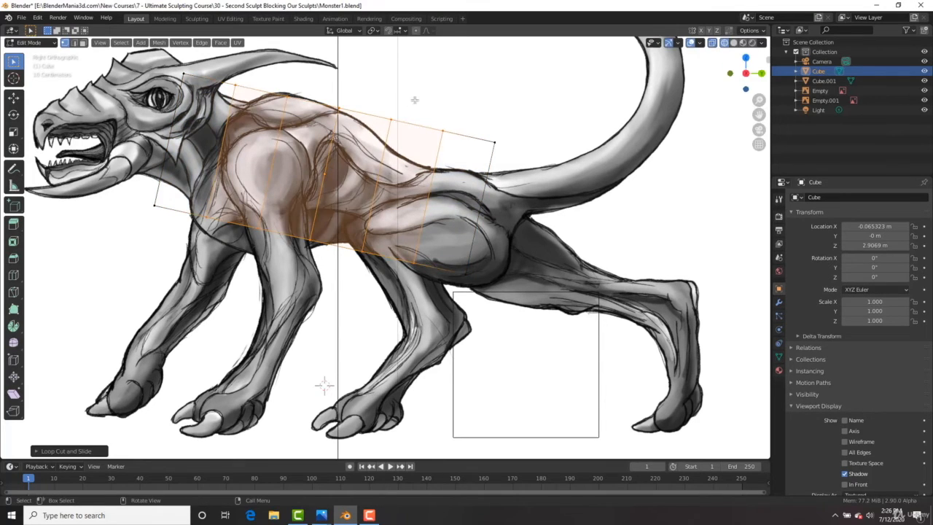
{"action": "right_click", "coordinate": [374, 154]}
Move the torso block's upper vertices onto the creature's back, rump and neck outline in the side reference
{"action": "left_click_drag", "start_coordinate": [396, 132], "coordinate": [410, 168]}
{"action": "left_click_drag", "start_coordinate": [458, 115], "coordinate": [420, 173]}
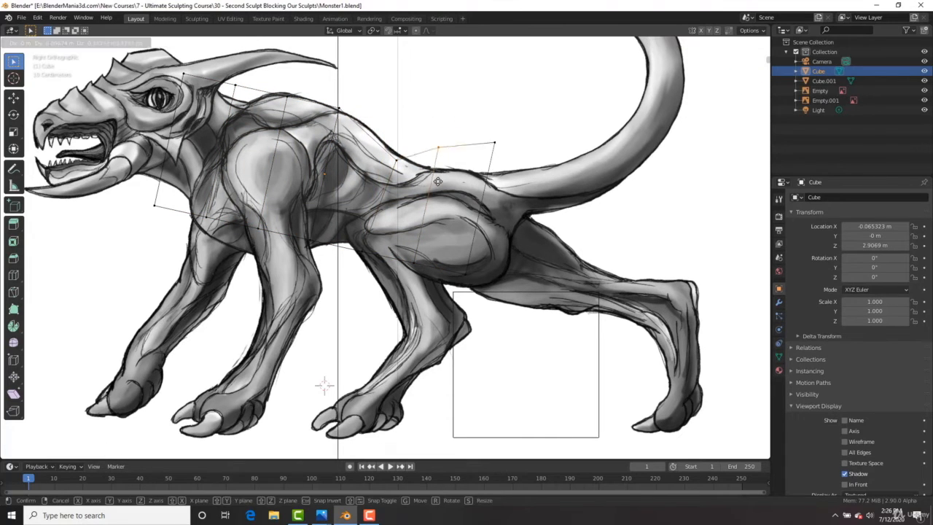
{"action": "left_click_drag", "start_coordinate": [442, 132], "coordinate": [487, 199]}
{"action": "left_click_drag", "start_coordinate": [241, 106], "coordinate": [191, 66]}
{"action": "left_click", "coordinate": [149, 117]}
{"action": "left_click_drag", "start_coordinate": [179, 111], "coordinate": [198, 127]}
Move the torso block's two lower front vertices onto the creature's throat and front chest outline in the side reference
{"action": "left_click_drag", "start_coordinate": [195, 180], "coordinate": [116, 255]}
{"action": "key", "text": "g"}
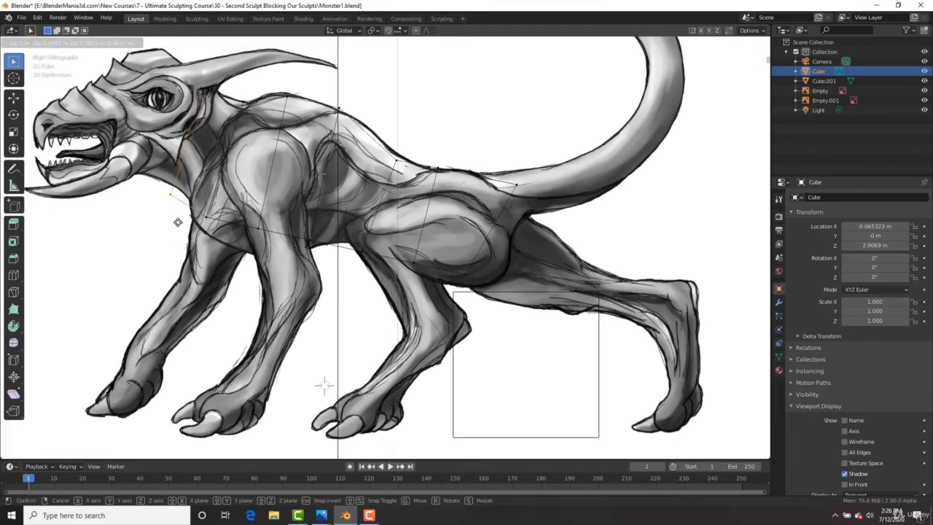
{"action": "left_click", "coordinate": [179, 217]}
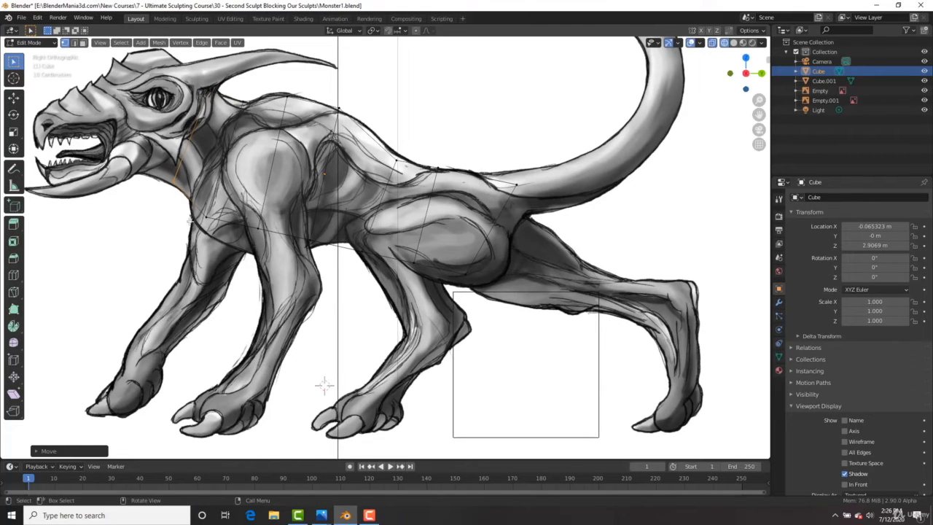
{"action": "left_click_drag", "start_coordinate": [227, 182], "coordinate": [195, 252]}
{"action": "key", "text": "g"}
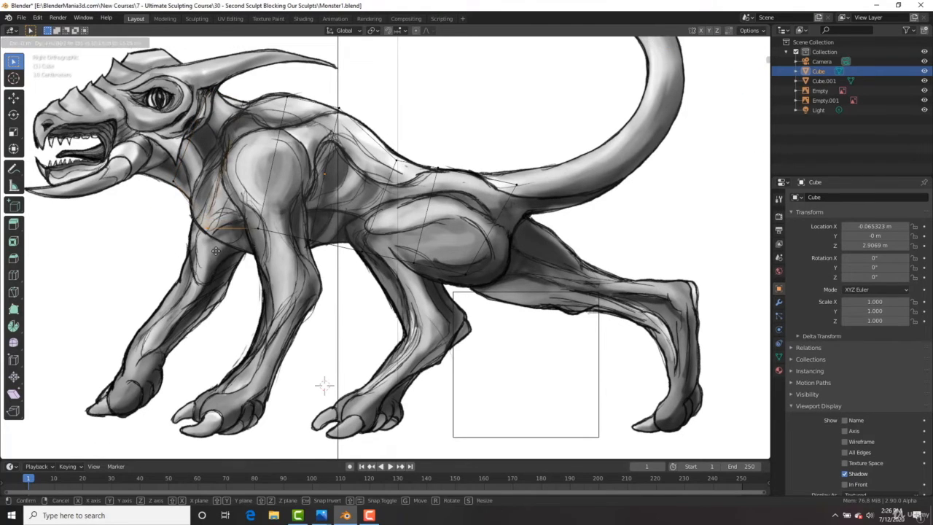
{"action": "left_click", "coordinate": [217, 251]}
Move the next two lower vertices of the torso block onto the chest underside and the belly line behind the front leg
{"action": "left_click_drag", "start_coordinate": [266, 203], "coordinate": [243, 269]}
{"action": "key", "text": "g"}
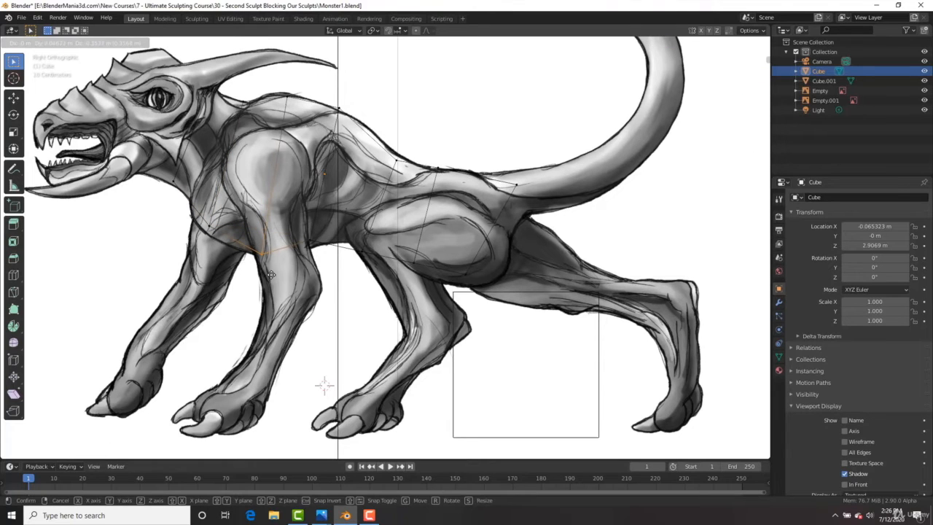
{"action": "left_click", "coordinate": [262, 276]}
{"action": "left_click_drag", "start_coordinate": [342, 222], "coordinate": [295, 276]}
{"action": "key", "text": "g"}
{"action": "left_click", "coordinate": [310, 274]}
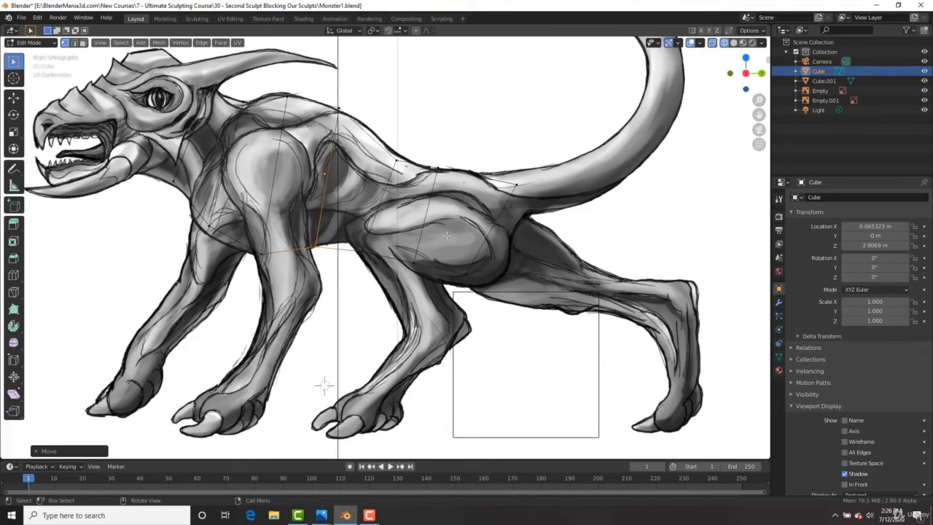
Move the torso block's rear lower vertices up onto the waist and down to the base of the hind thigh
{"action": "left_click_drag", "start_coordinate": [448, 236], "coordinate": [378, 300]}
{"action": "key", "text": "g"}
{"action": "left_click", "coordinate": [364, 268]}
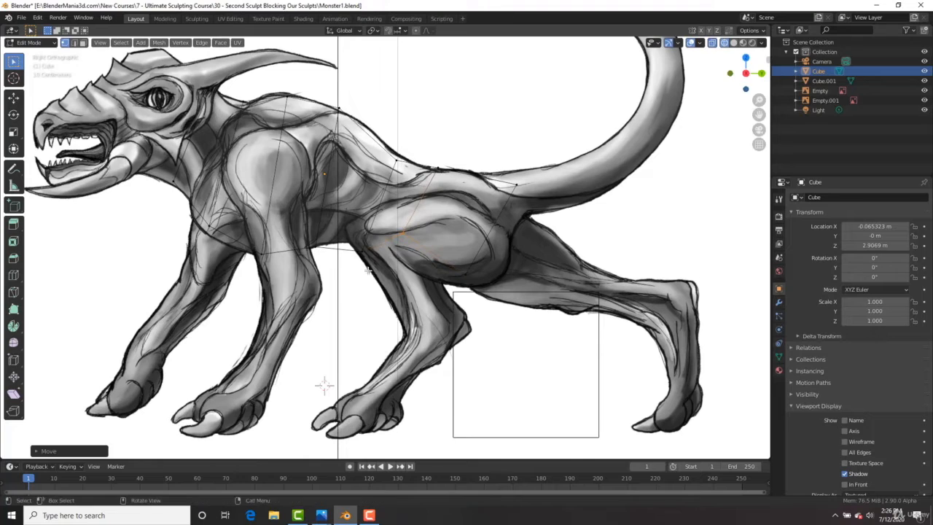
{"action": "key", "text": "g"}
{"action": "left_click", "coordinate": [350, 269]}
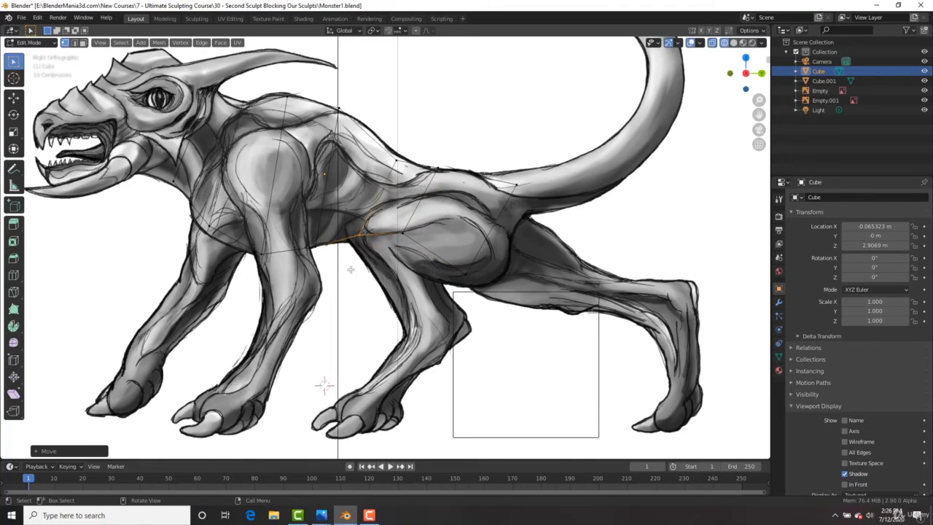
{"action": "left_click", "coordinate": [484, 248]}
{"action": "key", "text": "g"}
{"action": "left_click", "coordinate": [473, 301]}
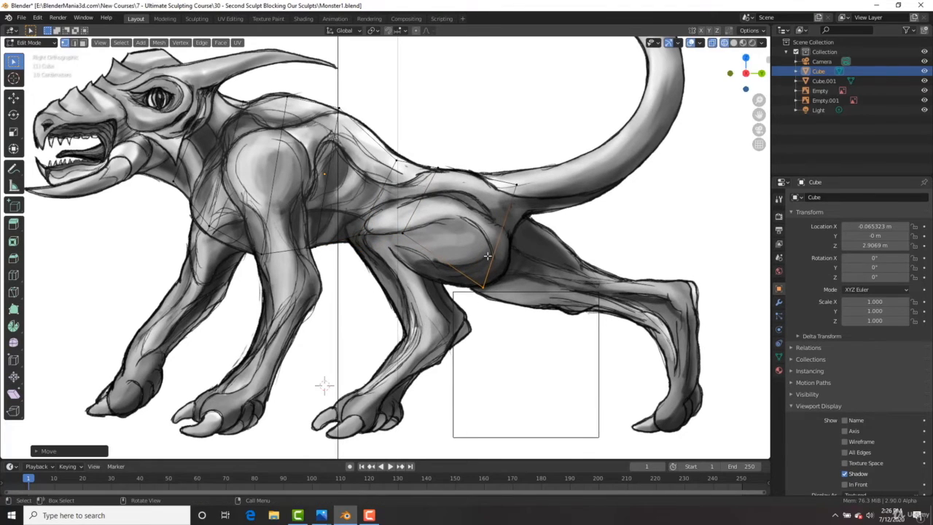
Check the torso in Solid shading, then in Wireframe lower the vertex between waist and rear corner to the thigh's underside
{"action": "key", "text": "z"}
{"action": "left_click", "coordinate": [542, 228]}
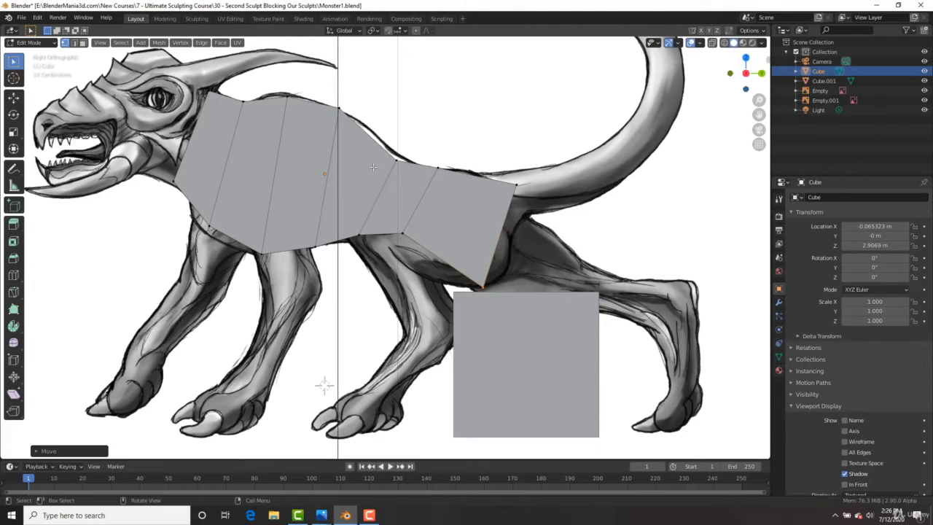
{"action": "key", "text": "z"}
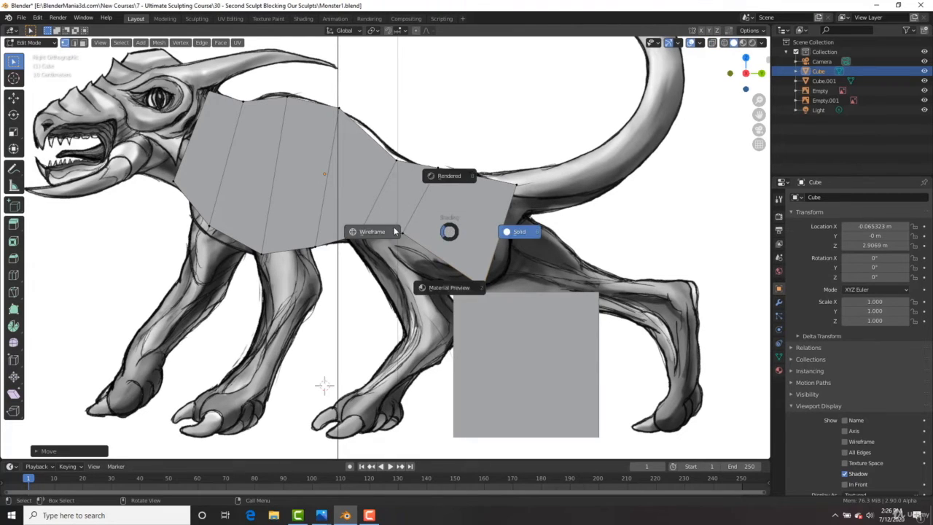
{"action": "left_click", "coordinate": [396, 230]}
{"action": "left_click", "coordinate": [408, 252]}
{"action": "key", "text": "g"}
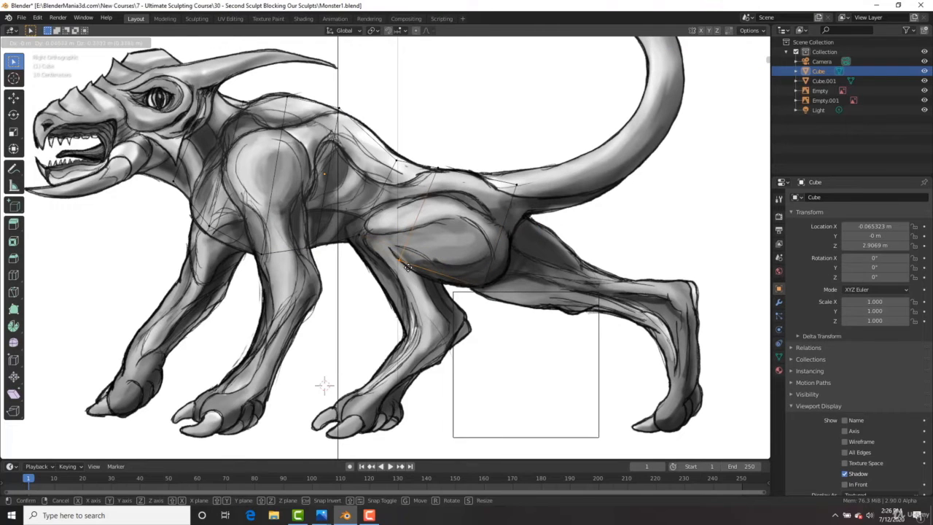
{"action": "left_click", "coordinate": [407, 267]}
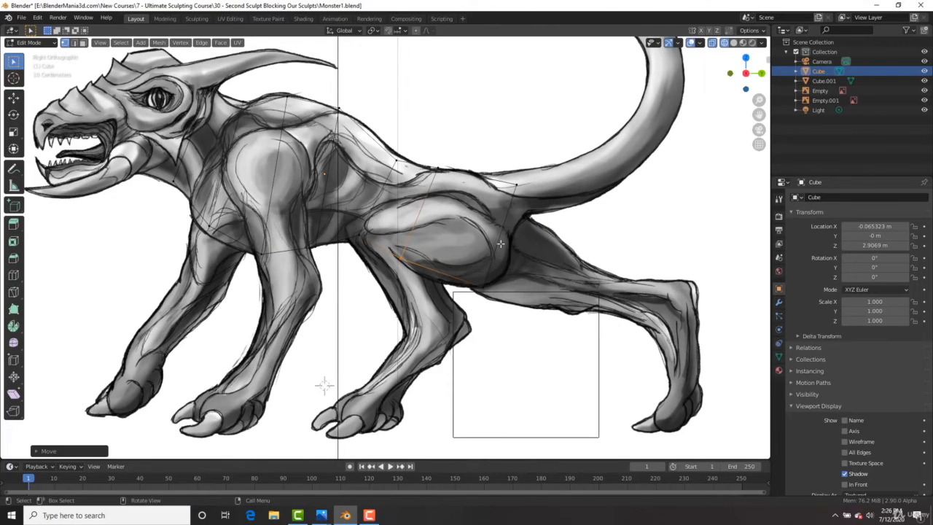
Switch the viewport back to Solid shading and return the torso block to Object Mode
{"action": "key", "text": "z"}
{"action": "left_click", "coordinate": [468, 165]}
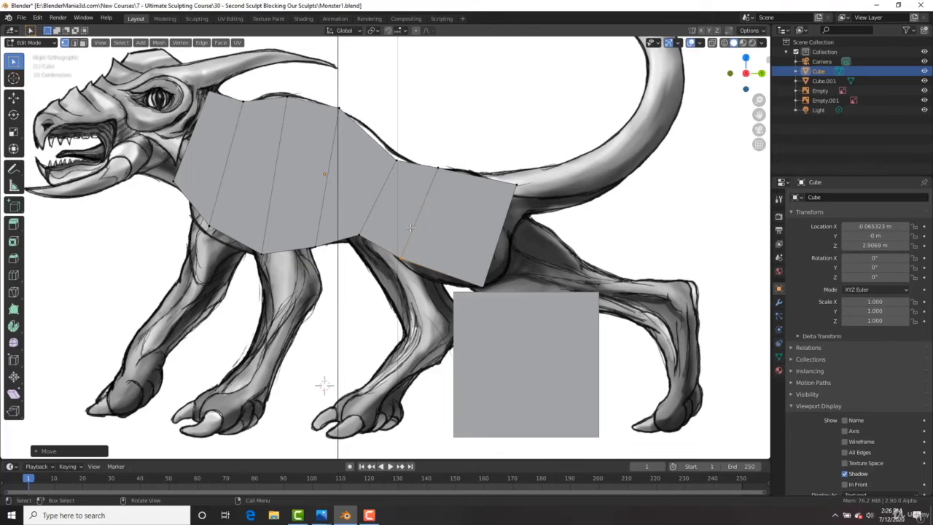
{"action": "key", "text": "Tab"}
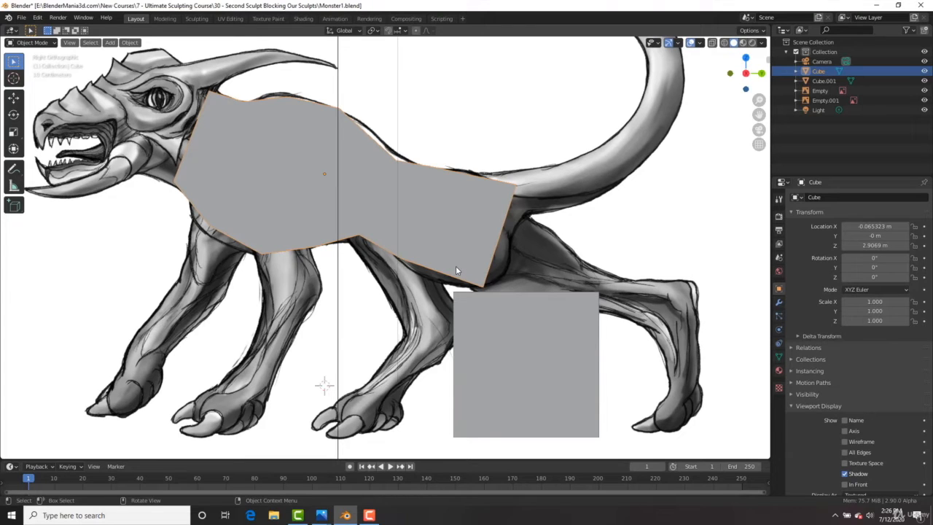
Add a level 2 Subdivision modifier to the spare cube below the hindquarters and open its modifier settings
{"action": "left_click", "coordinate": [544, 349]}
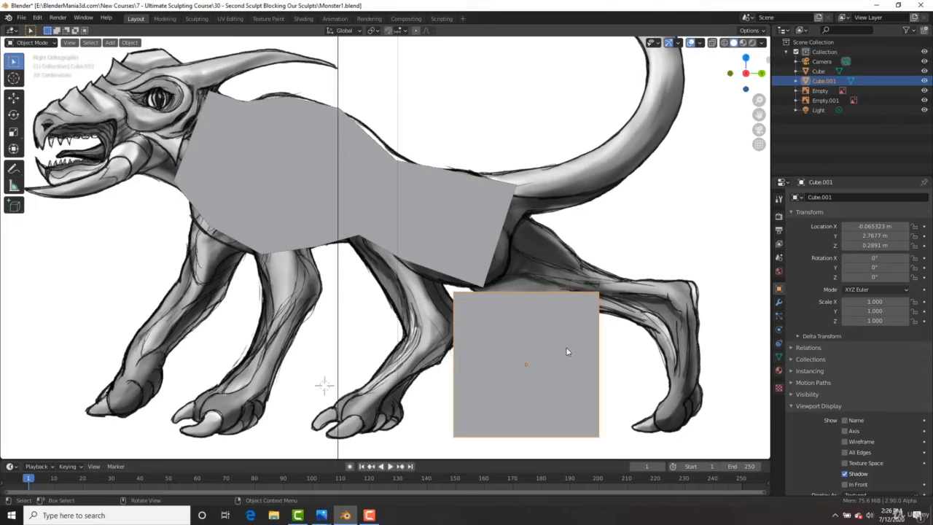
{"action": "mouse_move", "coordinate": [556, 341]}
{"action": "middle_mouse_down", "text": "shift"}
{"action": "mouse_move", "coordinate": [557, 317]}
{"action": "mouse_move", "coordinate": [543, 311]}
{"action": "middle_mouse_up", "text": "shift"}
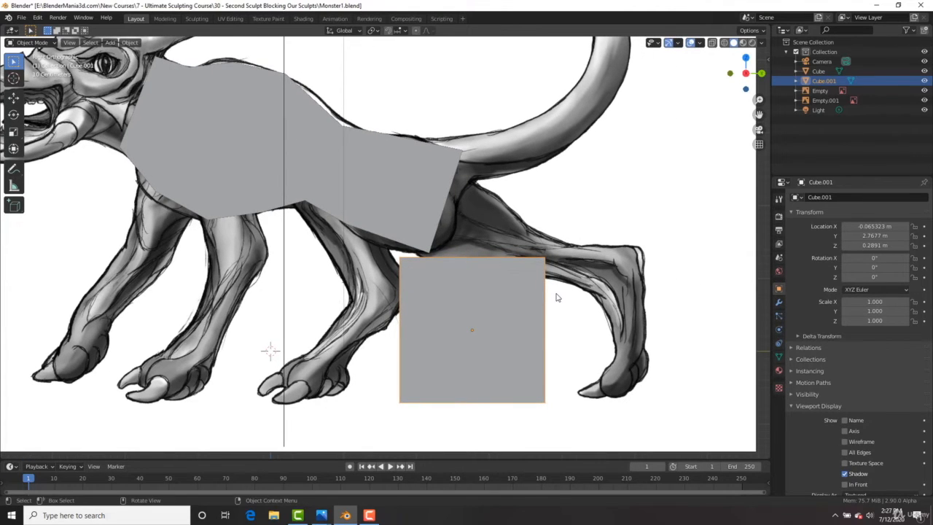
{"action": "key", "text": "ctrl"}
{"action": "key", "text": "ctrl+2"}
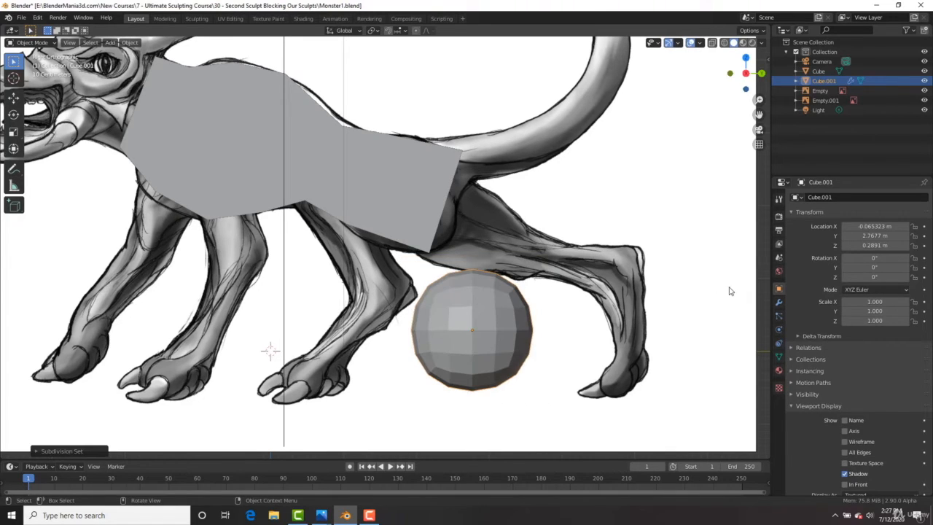
{"action": "left_click", "coordinate": [778, 303]}
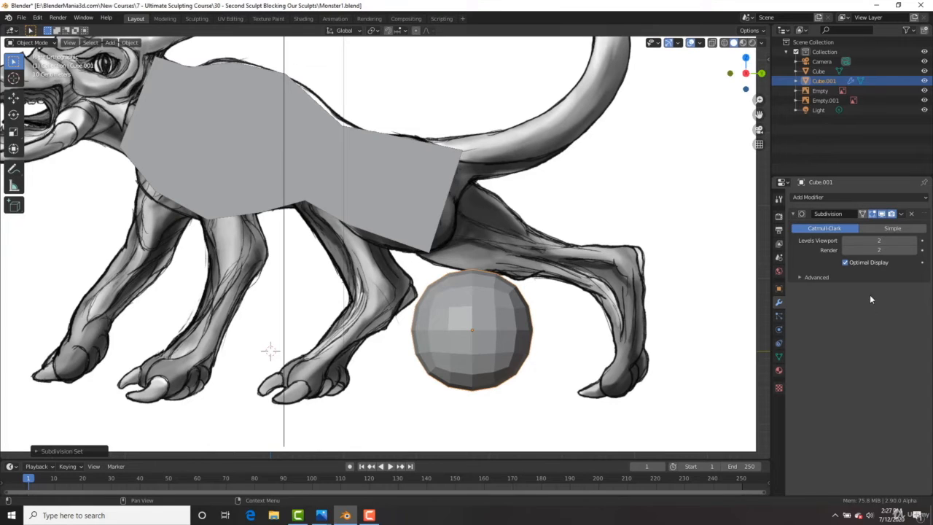
{"action": "left_click", "coordinate": [901, 215]}
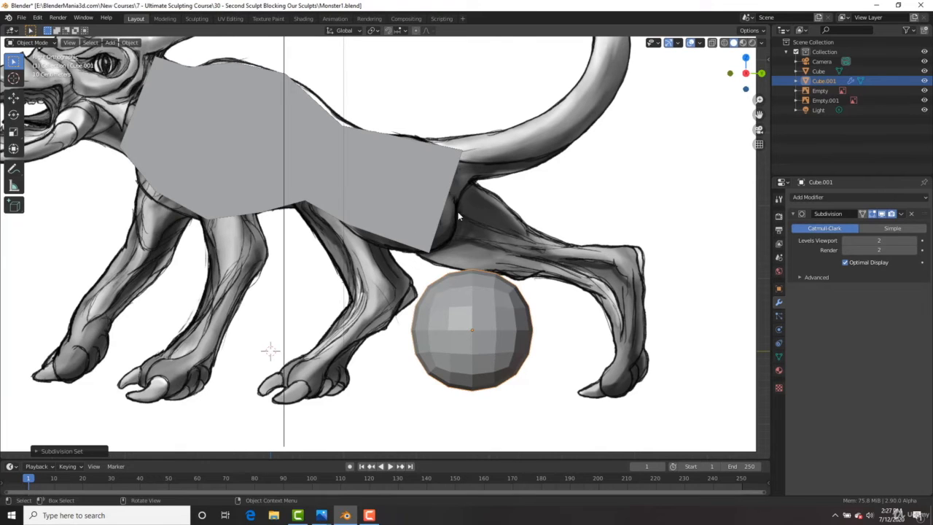
Hide the torso block and select the subdivided cube
{"action": "left_click", "coordinate": [370, 180]}
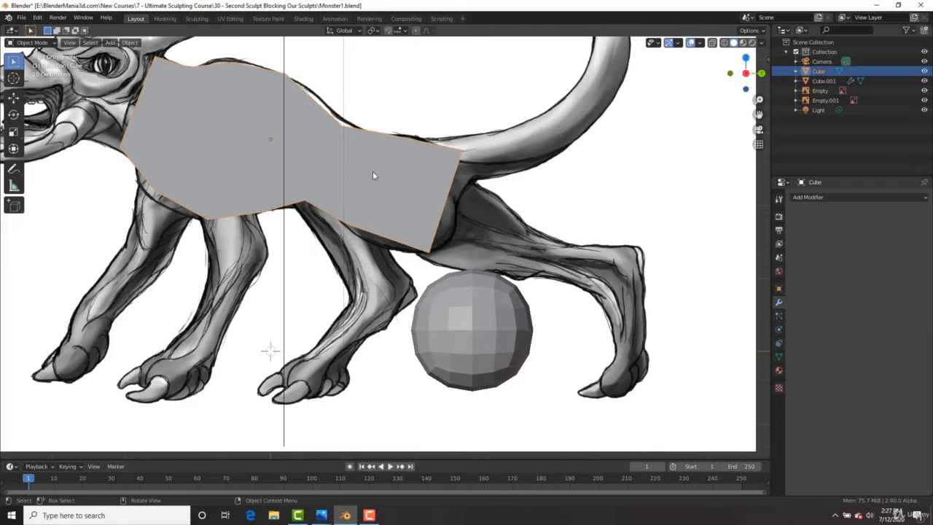
{"action": "key", "text": "h"}
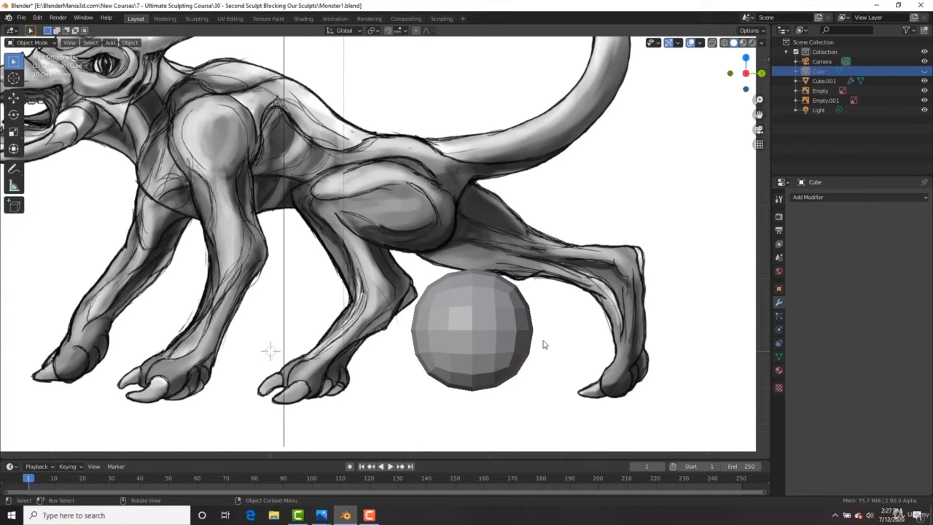
{"action": "left_click", "coordinate": [493, 336]}
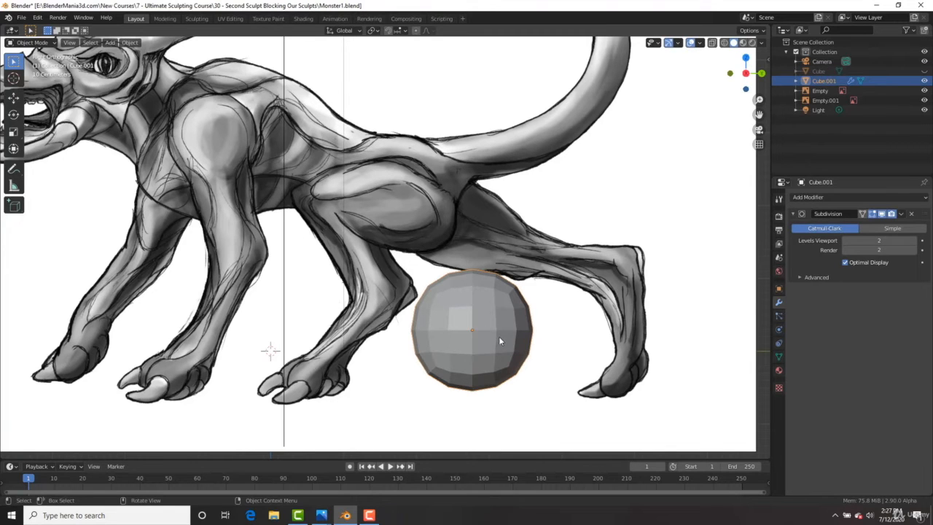
{"action": "key", "text": "g"}
{"action": "right_click", "coordinate": [503, 307]}
In Edit Mode, stretch the subdivided cube's mesh along Y to about 1.8 times, then return to Object Mode
{"action": "key", "text": "Tab"}
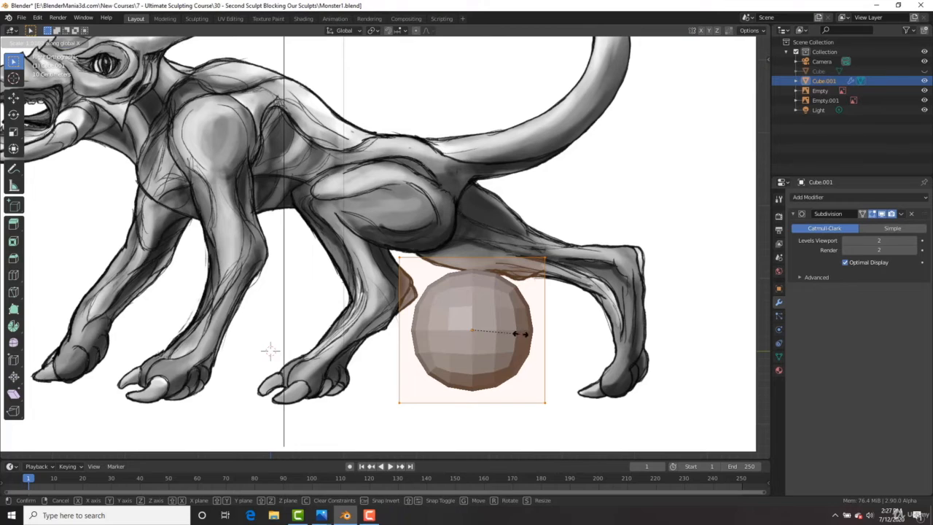
{"action": "key", "text": "s"}
{"action": "key", "text": "y"}
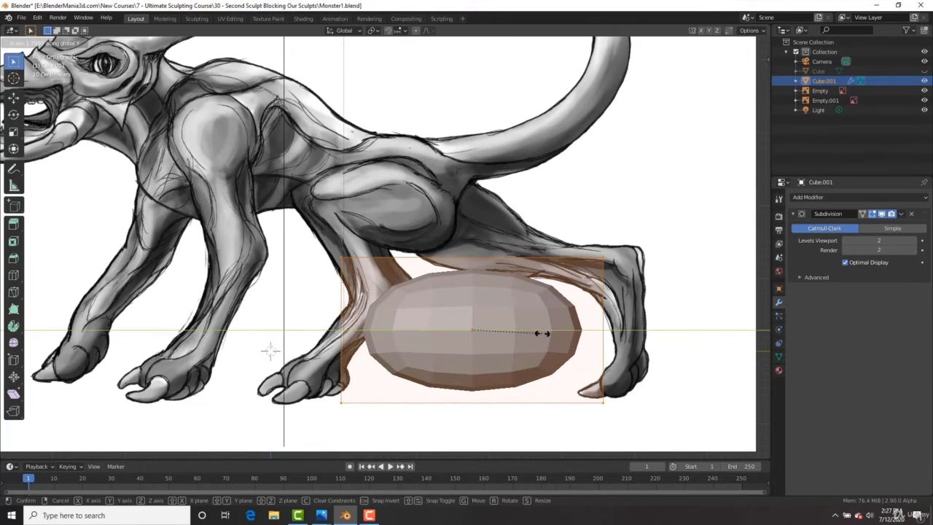
{"action": "left_click", "coordinate": [542, 333]}
{"action": "scroll", "coordinate": [542, 333], "scroll_direction": "down", "scroll_amount": 2}
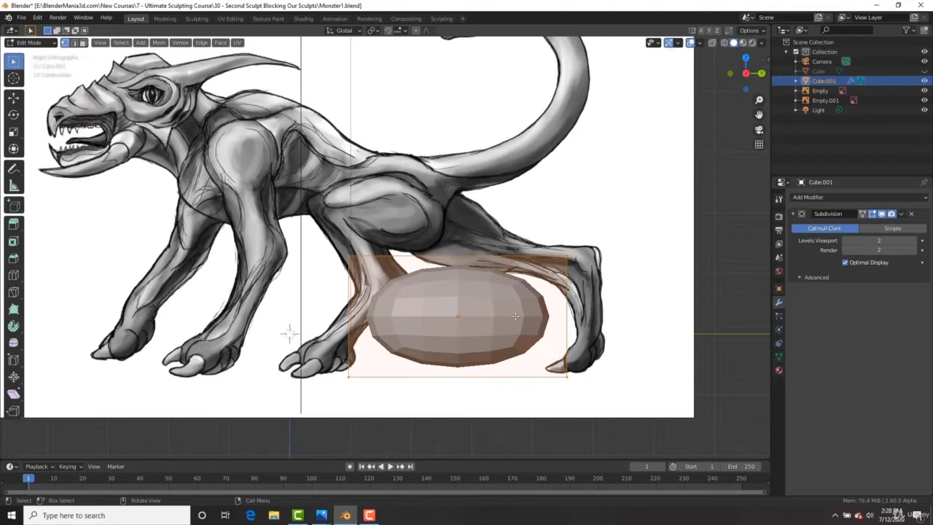
{"action": "scroll", "coordinate": [515, 315], "scroll_direction": "up", "scroll_amount": 3}
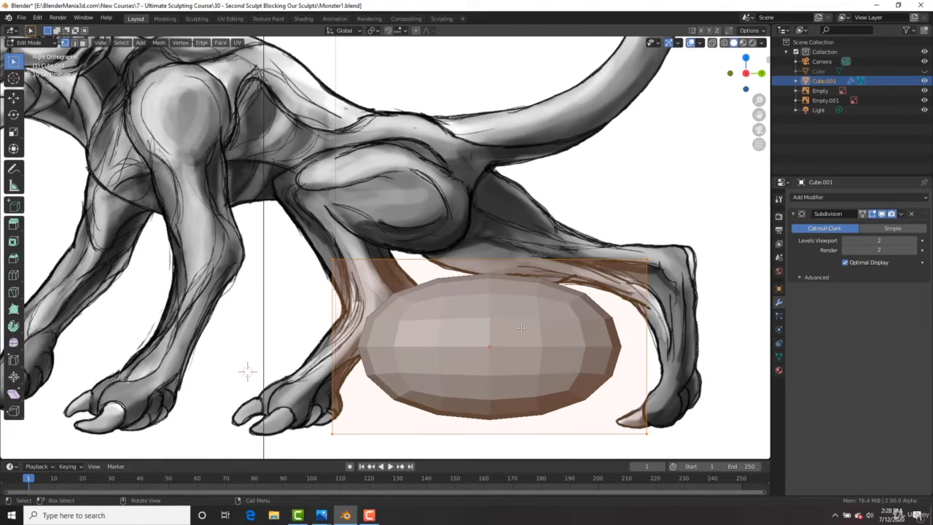
{"action": "key", "text": "Tab"}
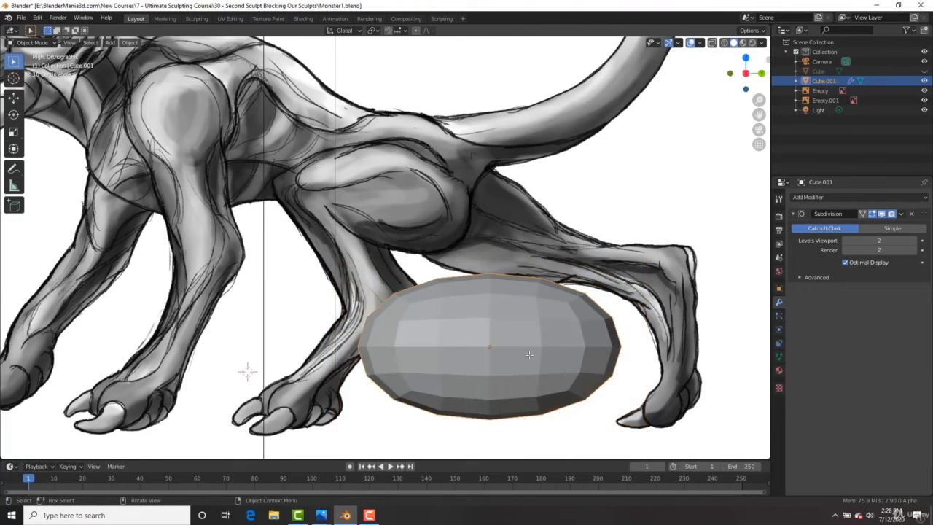
Move the stretched shape over the creature's hind thigh and scale its mesh in Edit Mode to about 0.8 times
{"action": "key", "text": "g"}
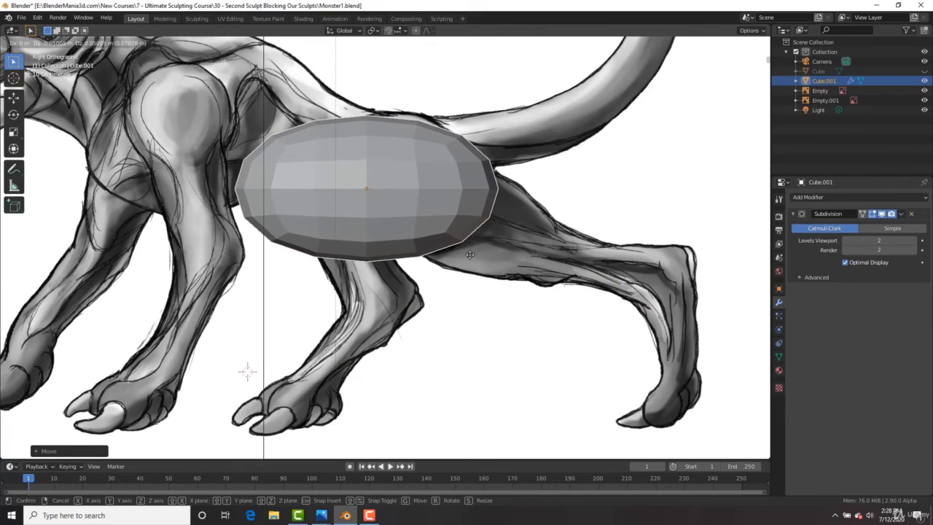
{"action": "left_click", "coordinate": [471, 255]}
{"action": "key", "text": "Tab"}
{"action": "left_click_drag", "start_coordinate": [213, 105], "coordinate": [522, 281]}
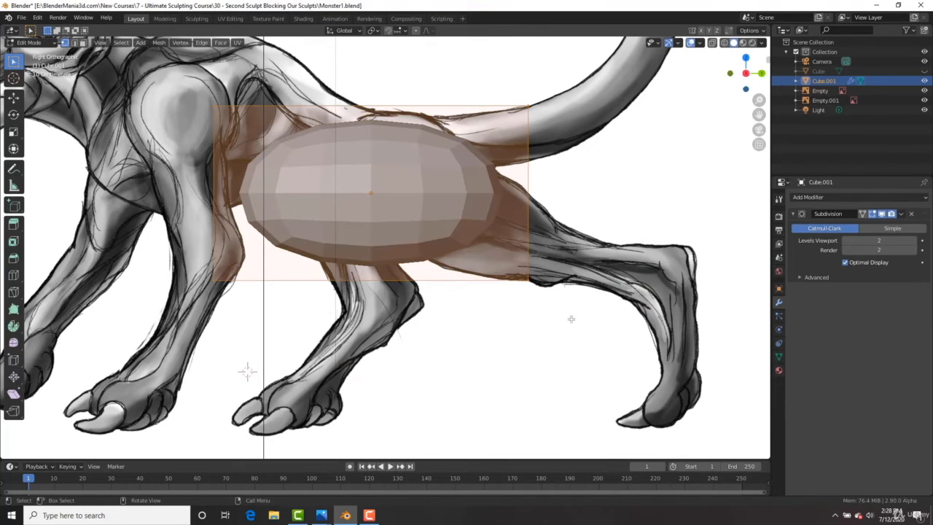
{"action": "key", "text": "s"}
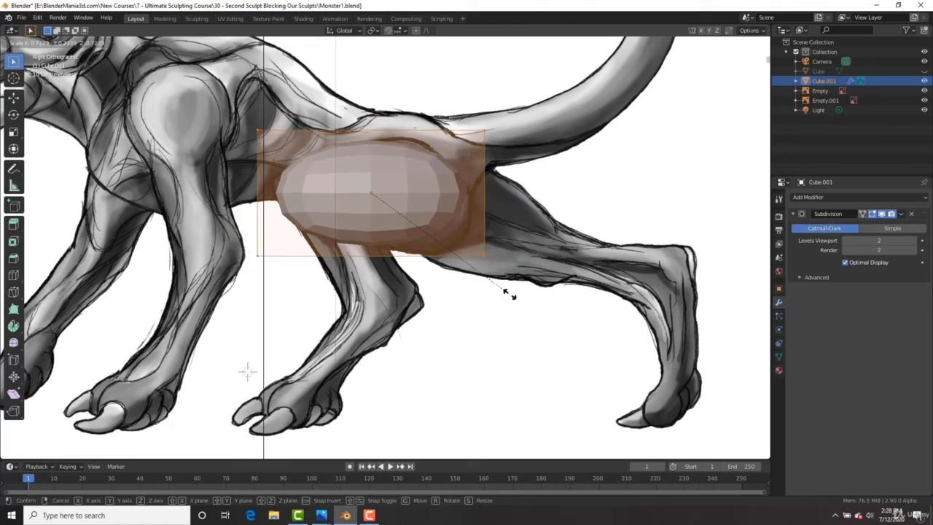
{"action": "left_click", "coordinate": [512, 293]}
{"action": "key", "text": "Tab"}
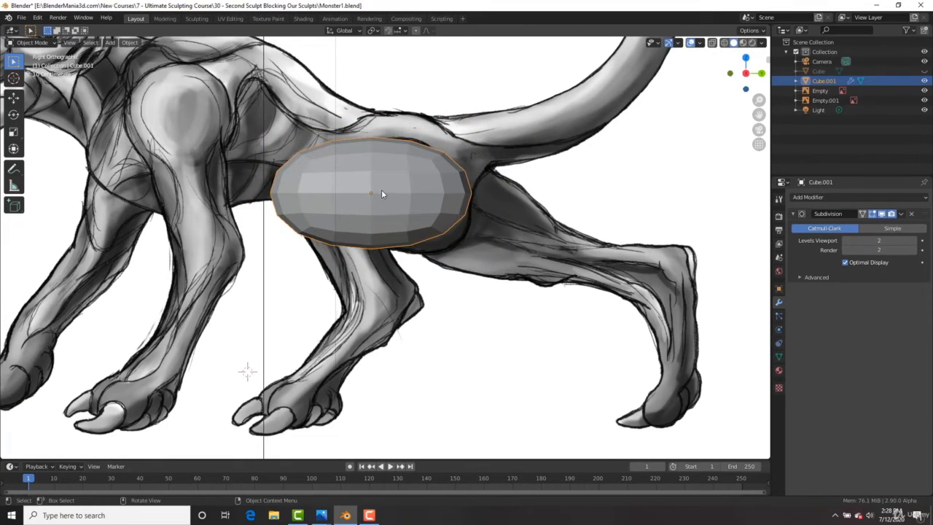
{"action": "scroll", "coordinate": [386, 223], "scroll_direction": "up", "scroll_amount": 1}
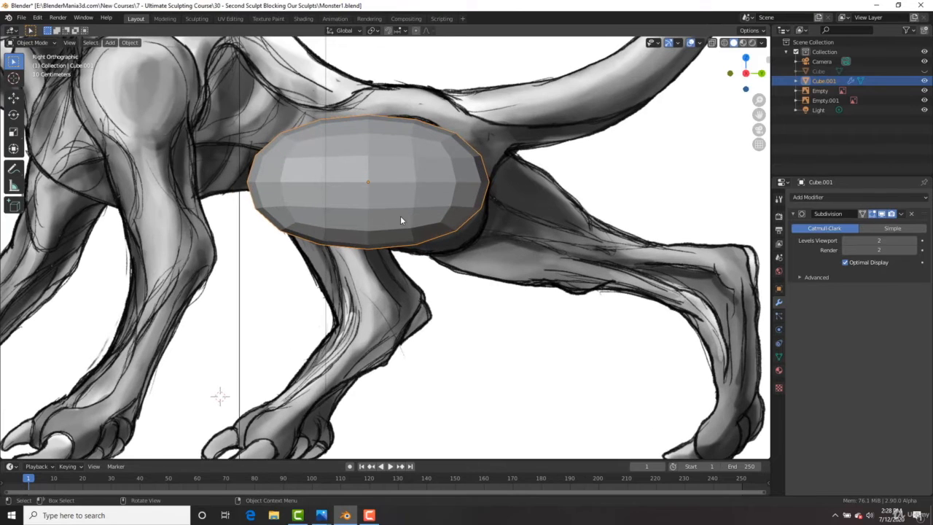
{"action": "key", "text": "r"}
{"action": "key", "text": "Escape"}
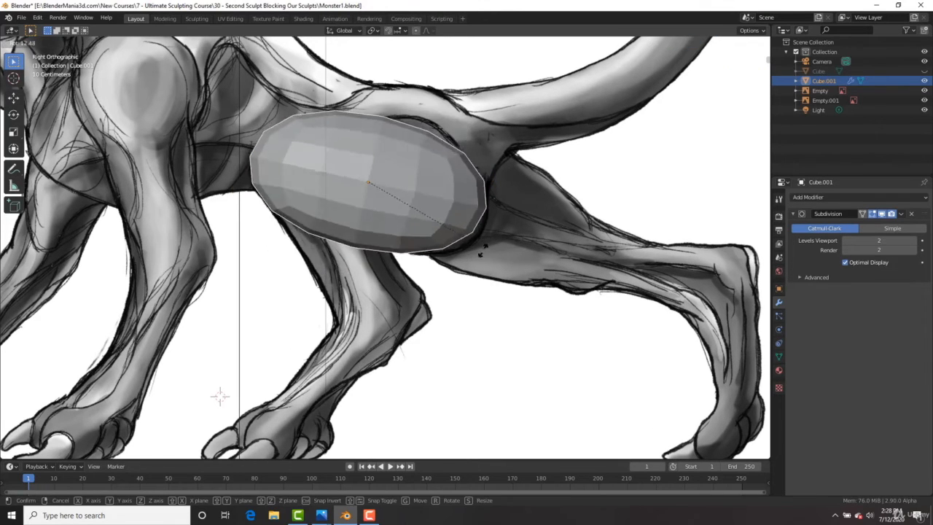
{"action": "key", "text": "g"}
{"action": "key", "text": "Escape"}
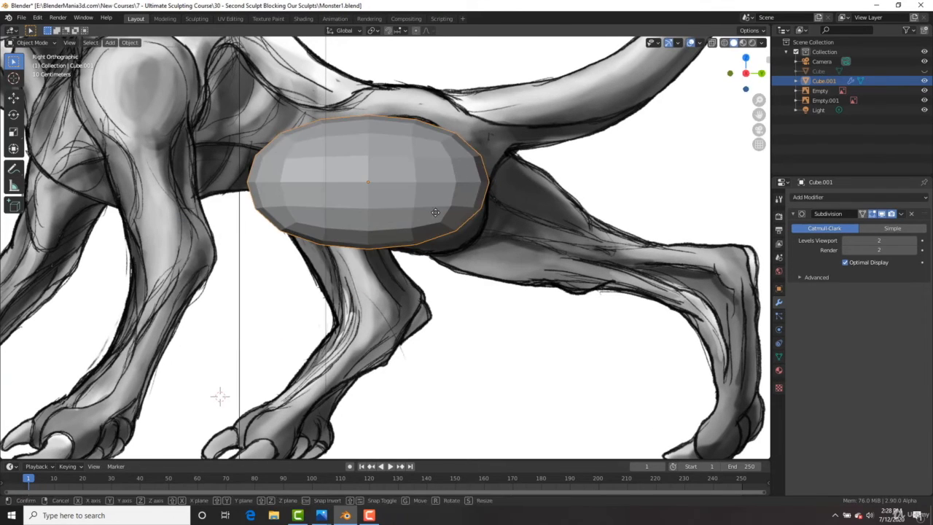
{"action": "key", "text": "g"}
{"action": "key", "text": "Escape"}
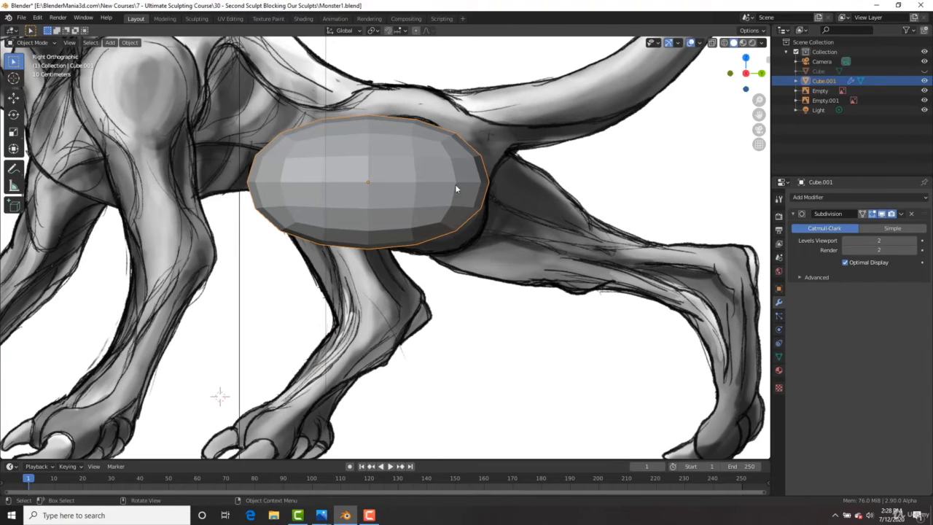
In Edit Mode, shift the thigh shape's mesh forward along Y so its origin lies at the shape's rear tip, then return to Object Mode
{"action": "key", "text": "Tab"}
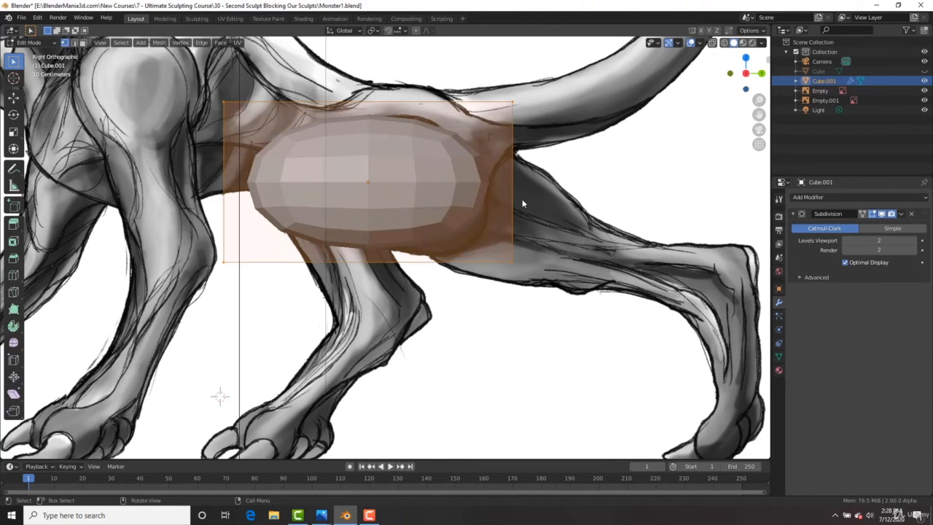
{"action": "key", "text": "g"}
{"action": "key", "text": "x"}
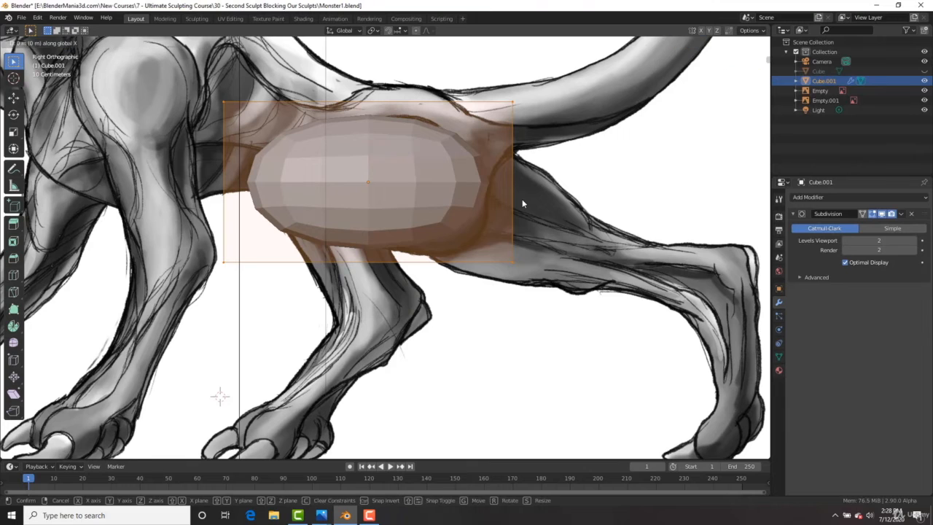
{"action": "key", "text": "y"}
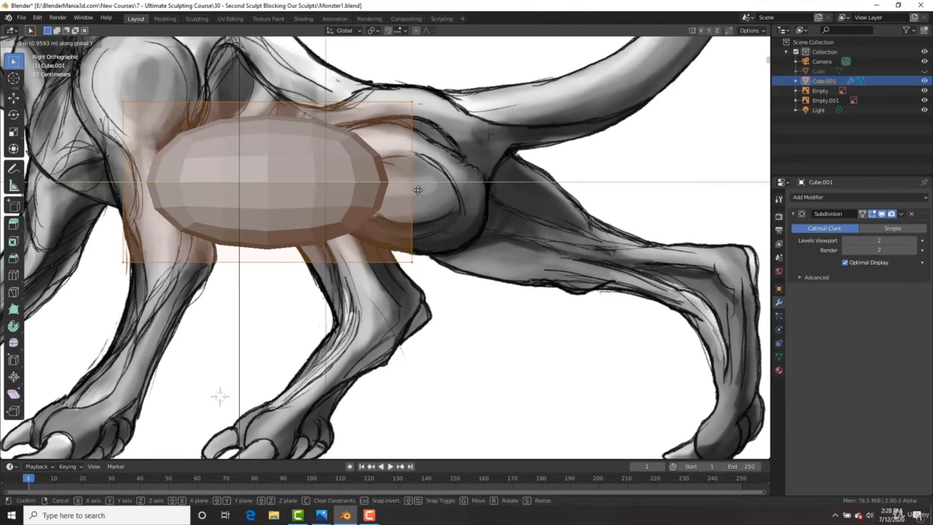
{"action": "left_click", "coordinate": [409, 187]}
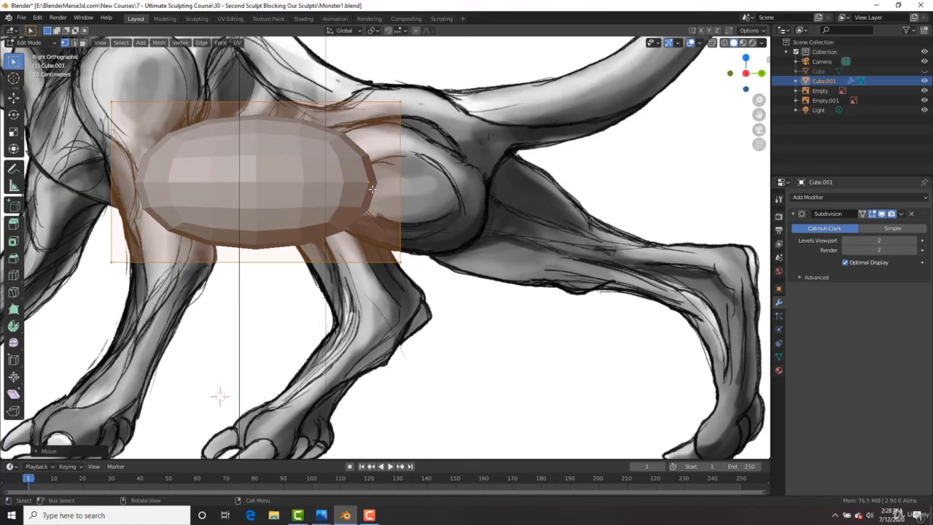
{"action": "key", "text": "Tab"}
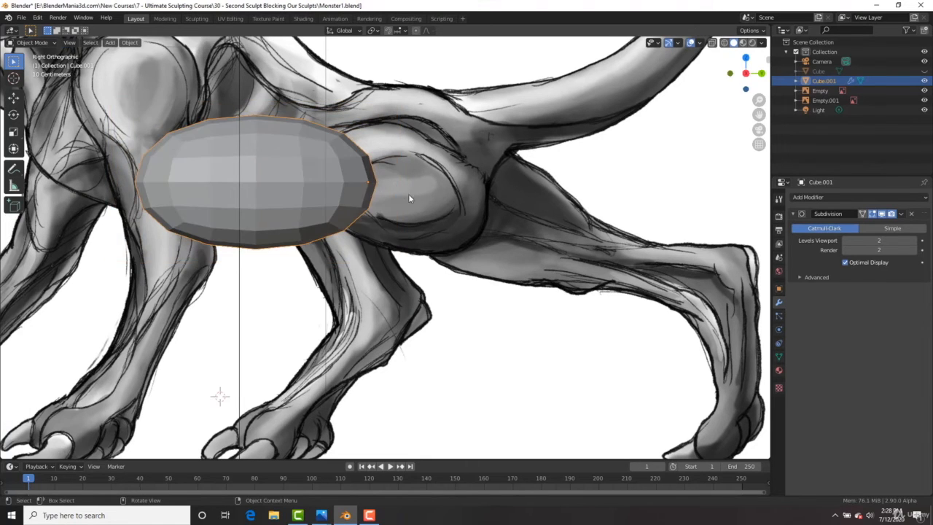
Move the shape back over the creature's hind thigh and try rotating it around its rear-end origin
{"action": "key", "text": "r"}
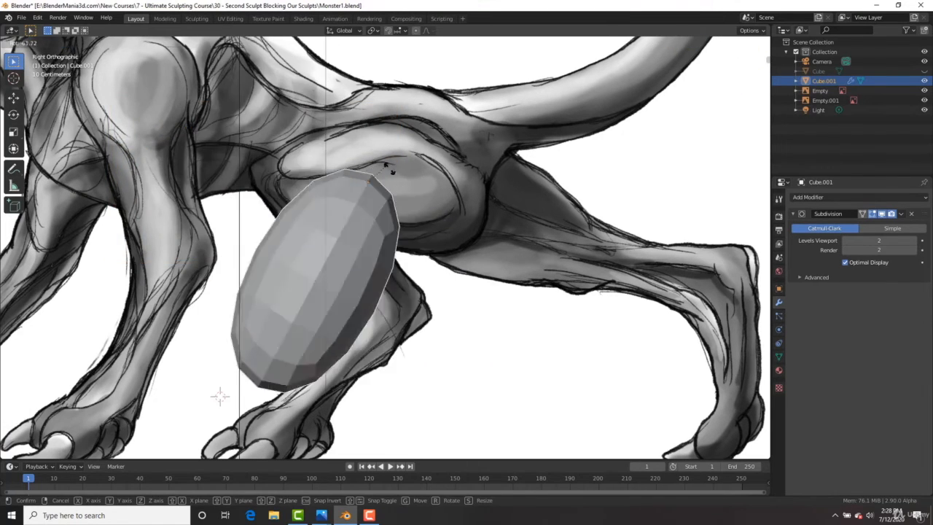
{"action": "left_click", "coordinate": [397, 188]}
{"action": "key", "text": "g"}
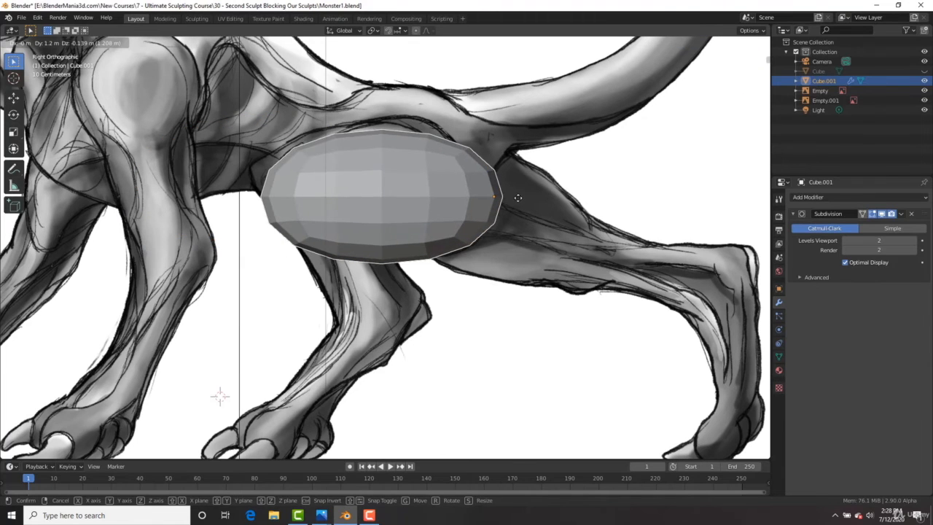
{"action": "left_click", "coordinate": [542, 218]}
{"action": "key", "text": "r"}
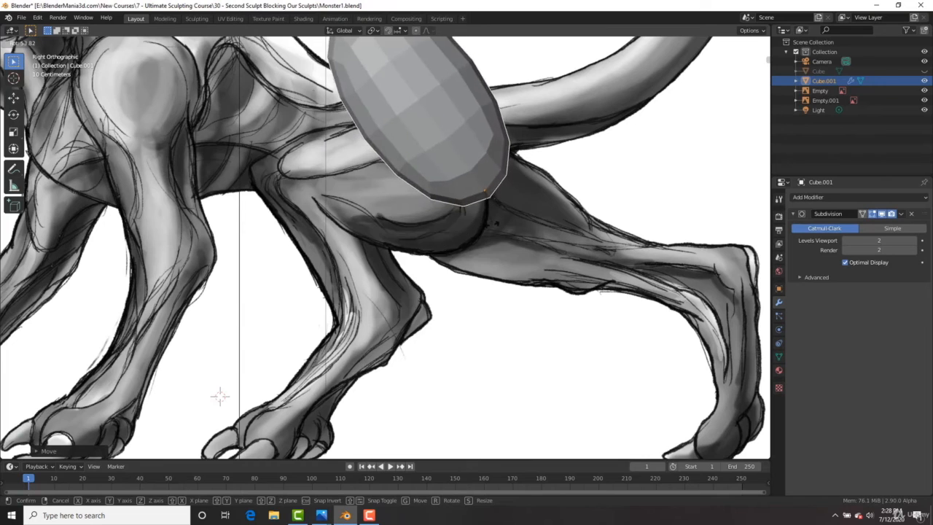
{"action": "left_click", "coordinate": [499, 206]}
In Edit Mode, shift the thigh mesh slightly rearward along Y so the origin sits just inside its rear end, then return to Object Mode
{"action": "key", "text": "Tab"}
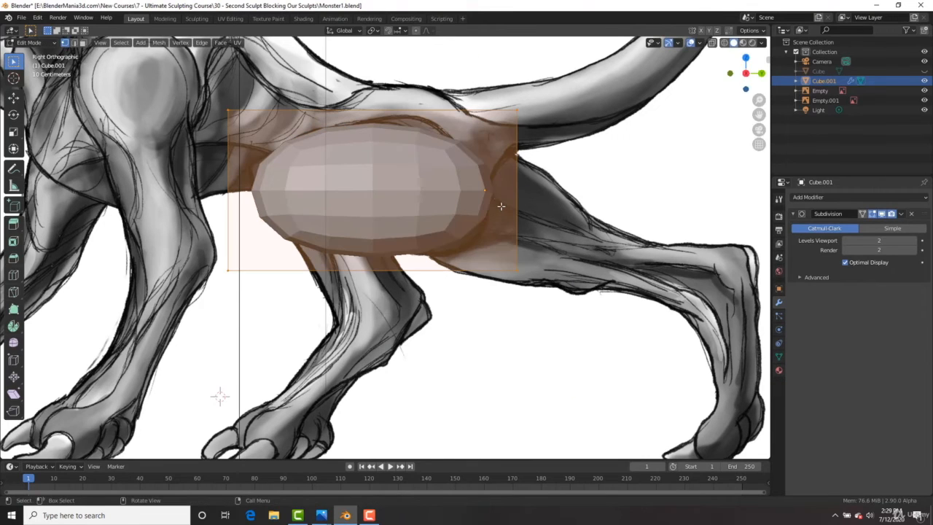
{"action": "key", "text": "g"}
{"action": "key", "text": "y"}
{"action": "left_click", "coordinate": [513, 206]}
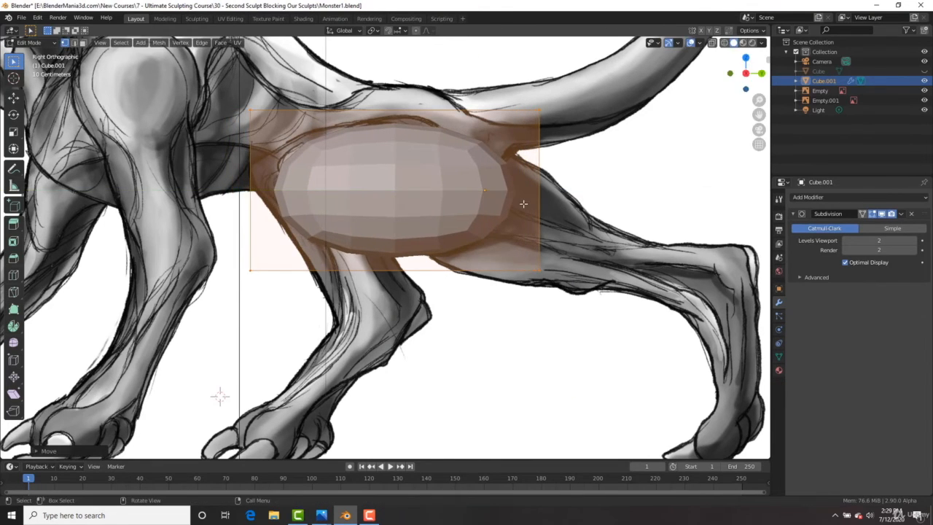
{"action": "key", "text": "Tab"}
Reposition the shape over the hind thigh drawing and try rotating it about the adjusted pivot
{"action": "key", "text": "g"}
{"action": "left_click", "coordinate": [502, 198]}
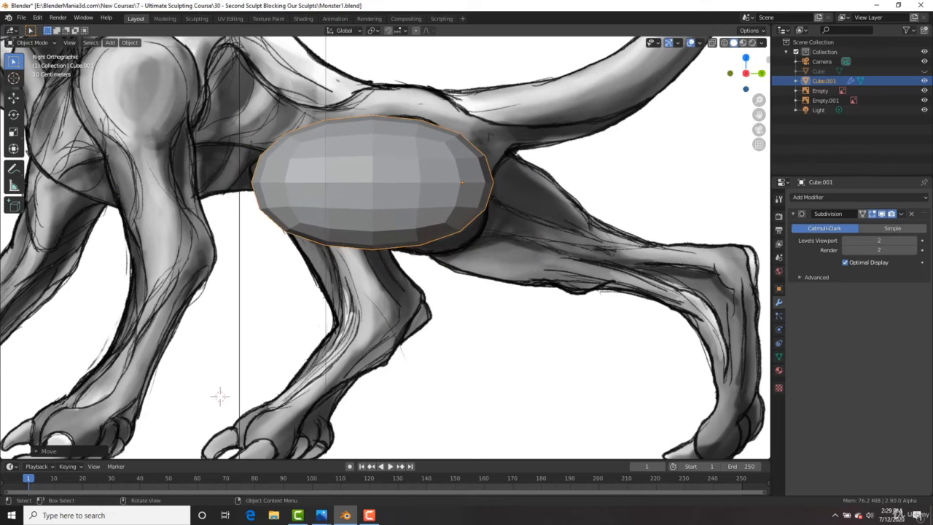
{"action": "key", "text": "r"}
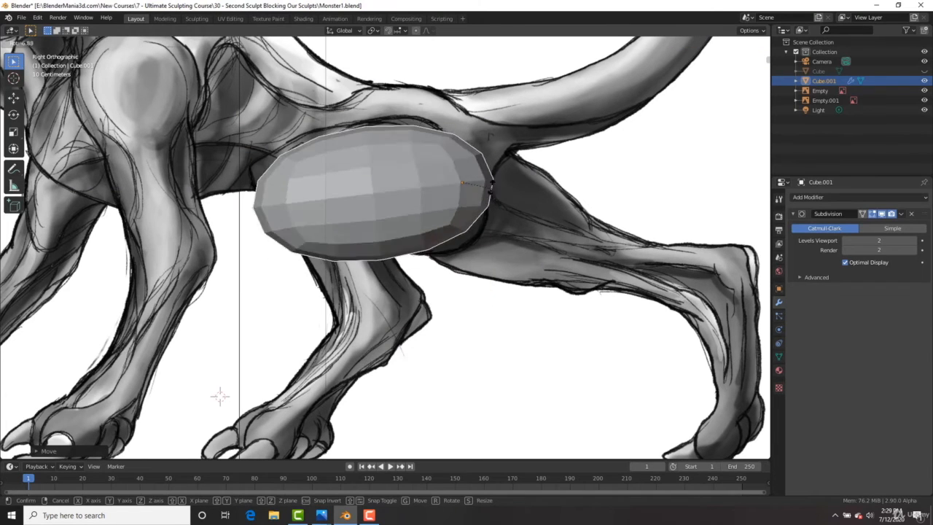
{"action": "left_click", "coordinate": [490, 182]}
{"action": "key", "text": "n"}
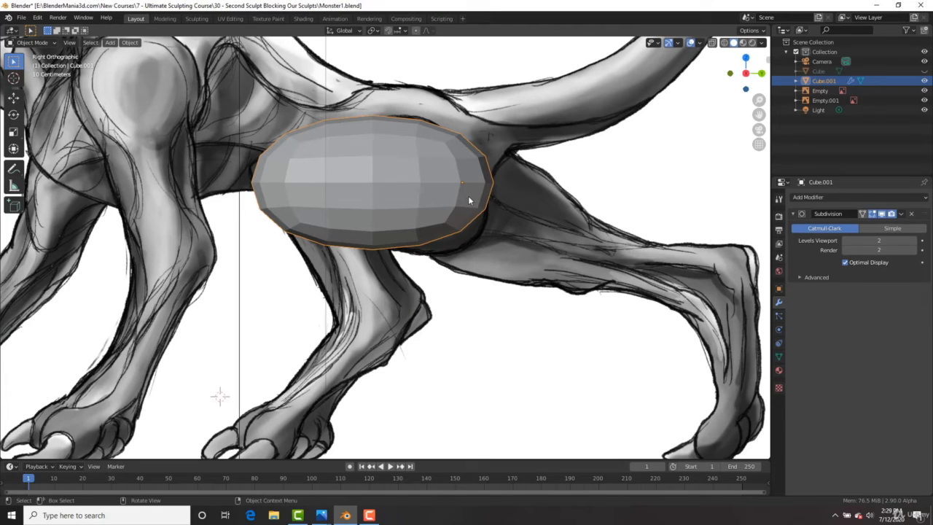
Duplicate the thigh shape, then rotate and move the copy so it runs from the knee down and back toward the hock
{"action": "key", "text": "shift"}
{"action": "key", "text": "shift+d"}
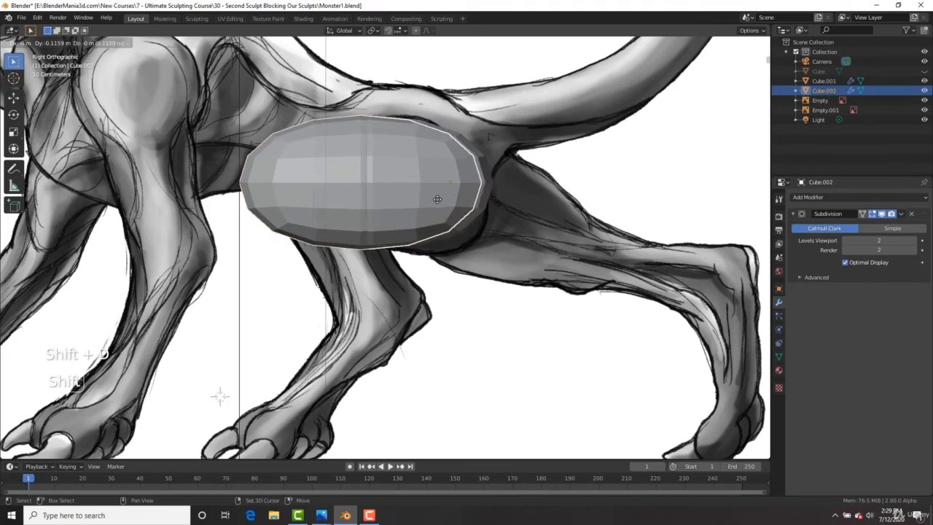
{"action": "left_click", "coordinate": [393, 295]}
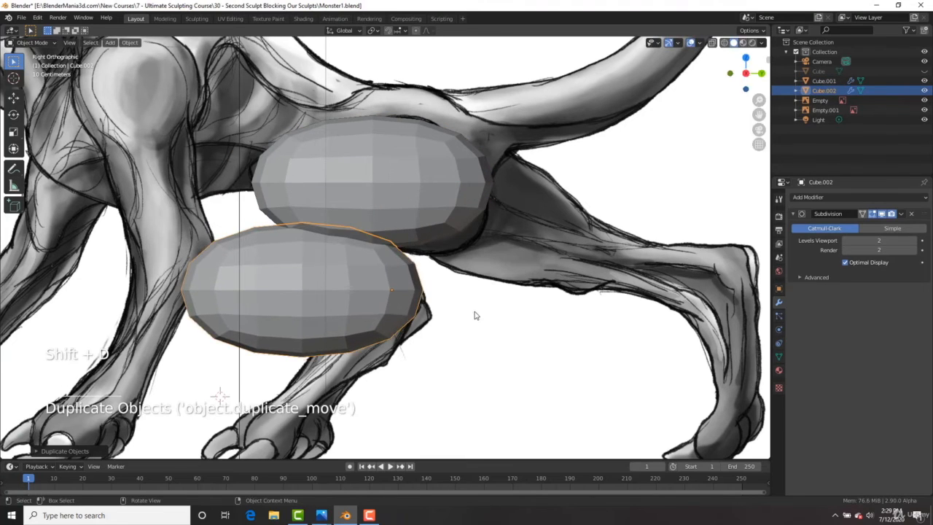
{"action": "key", "text": "r"}
{"action": "left_click", "coordinate": [427, 237]}
{"action": "key", "text": "g"}
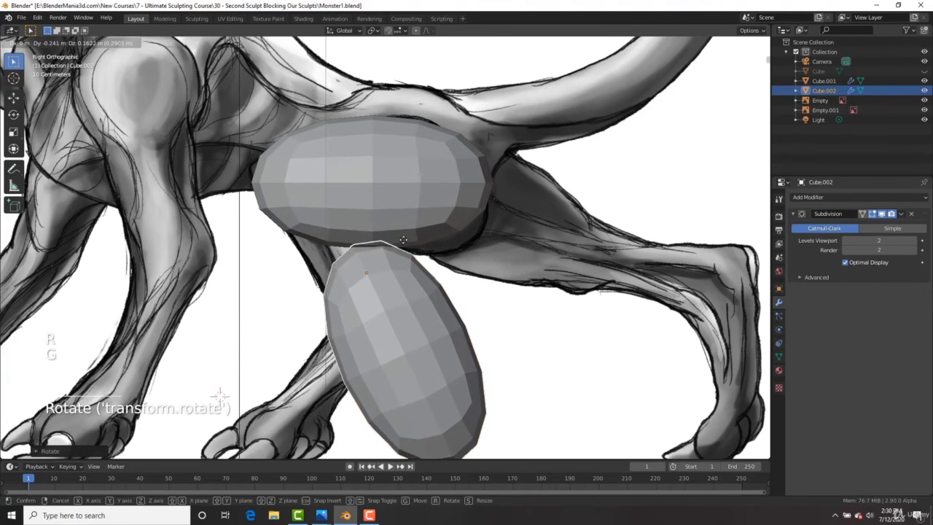
{"action": "left_click", "coordinate": [369, 179]}
{"action": "key", "text": "r"}
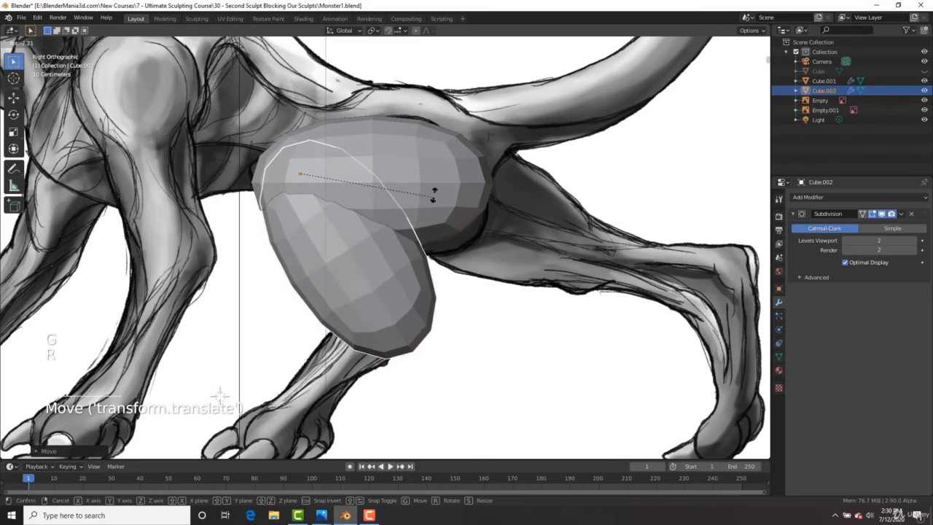
{"action": "left_click", "coordinate": [434, 192]}
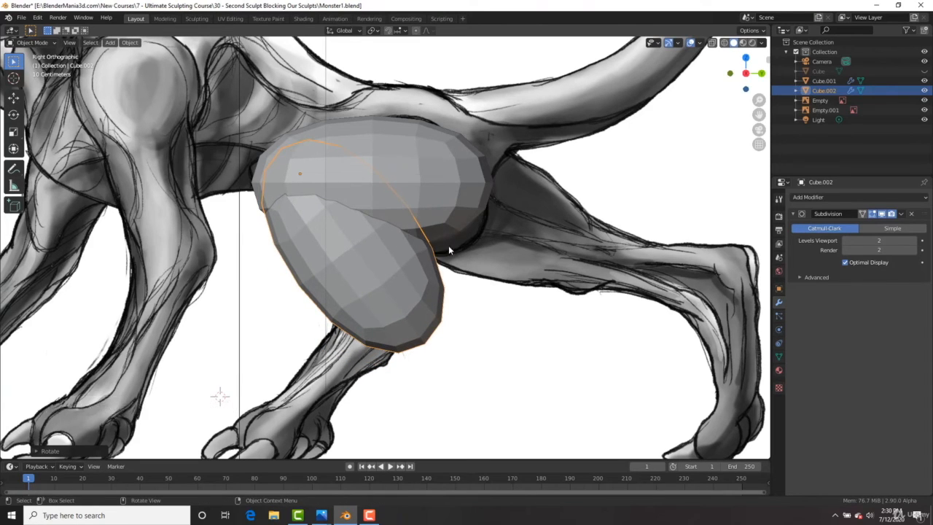
In Edit Mode, select the copy's lower-end vertices in wireframe, scale them down to taper the shin, and shift them about 0.12 m forward
{"action": "key", "text": "Tab"}
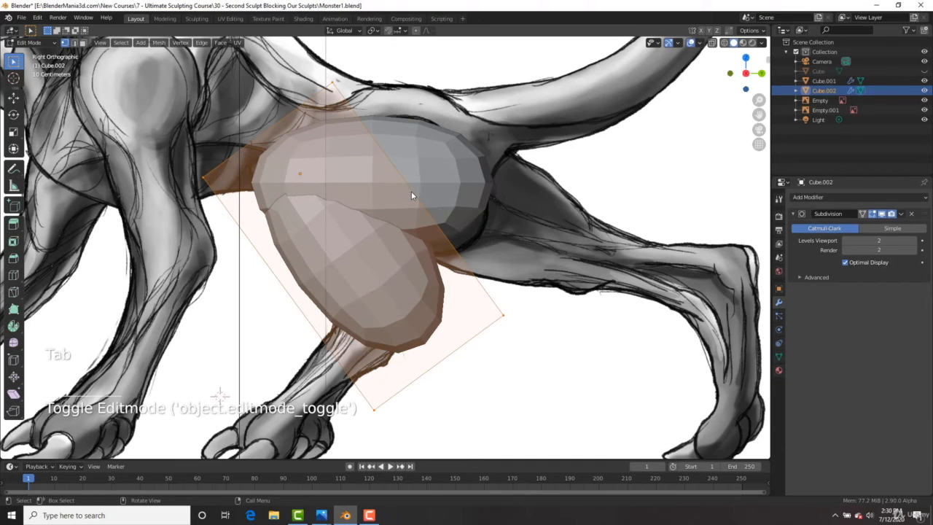
{"action": "key", "text": "z"}
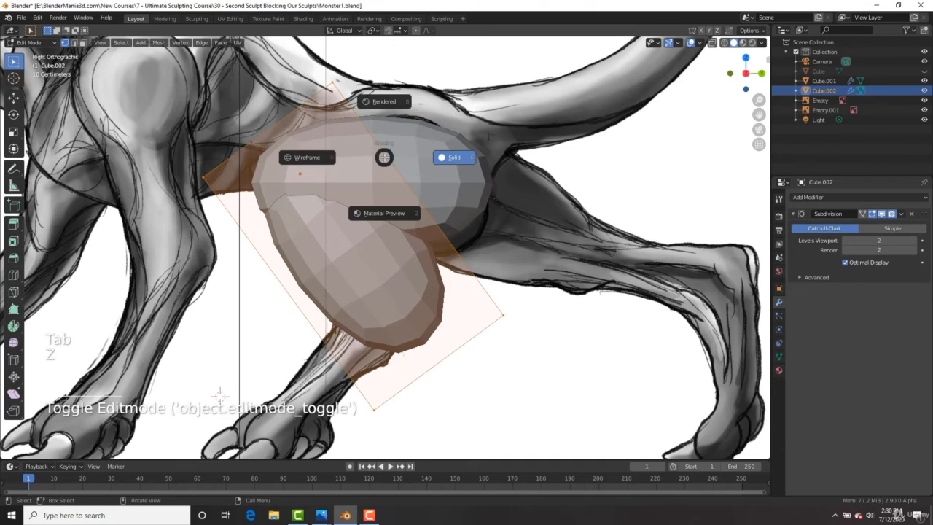
{"action": "left_click", "coordinate": [307, 158]}
{"action": "left_click_drag", "start_coordinate": [539, 257], "coordinate": [440, 362]}
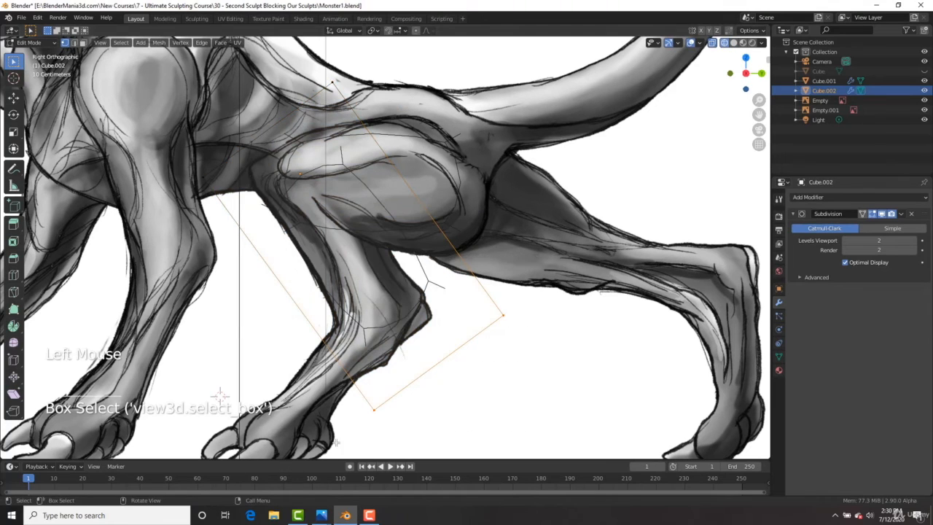
{"action": "key", "text": "g"}
{"action": "key", "text": "Escape"}
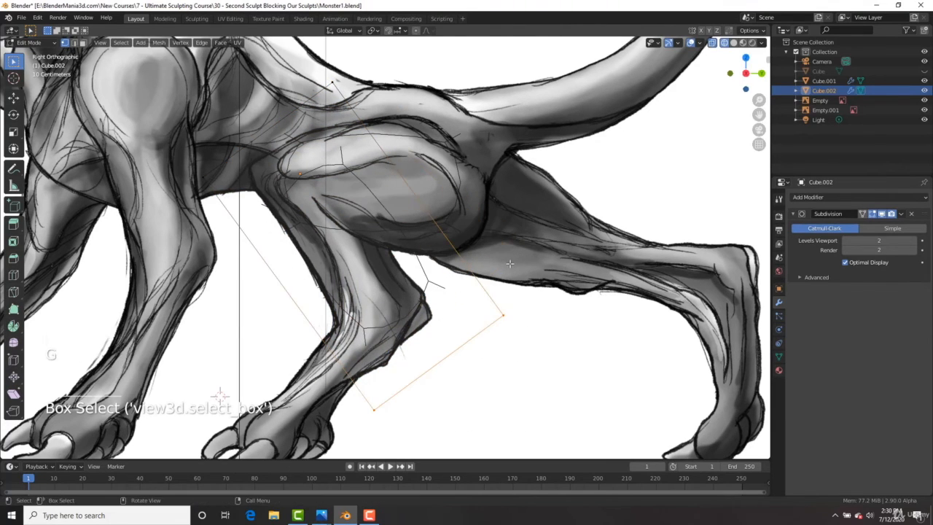
{"action": "key", "text": "z"}
{"action": "left_click", "coordinate": [590, 277]}
{"action": "key", "text": "s"}
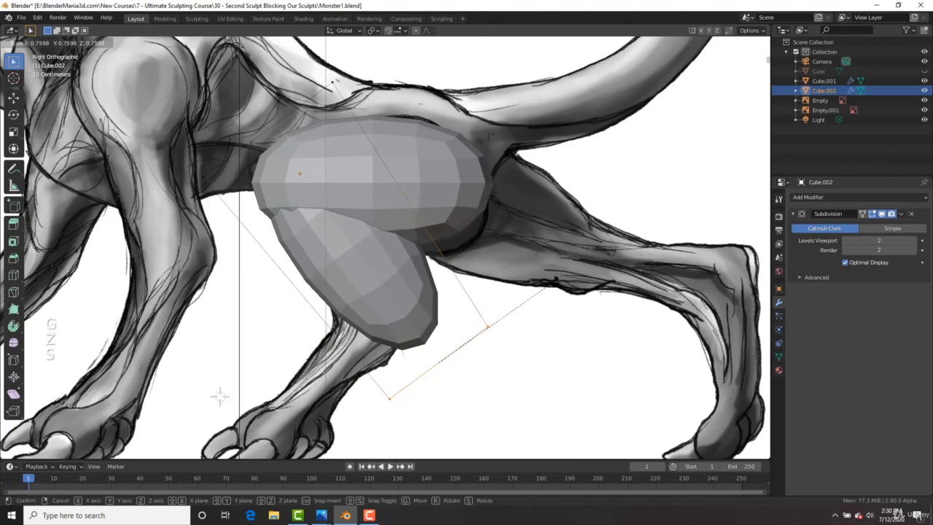
{"action": "left_click", "coordinate": [452, 293]}
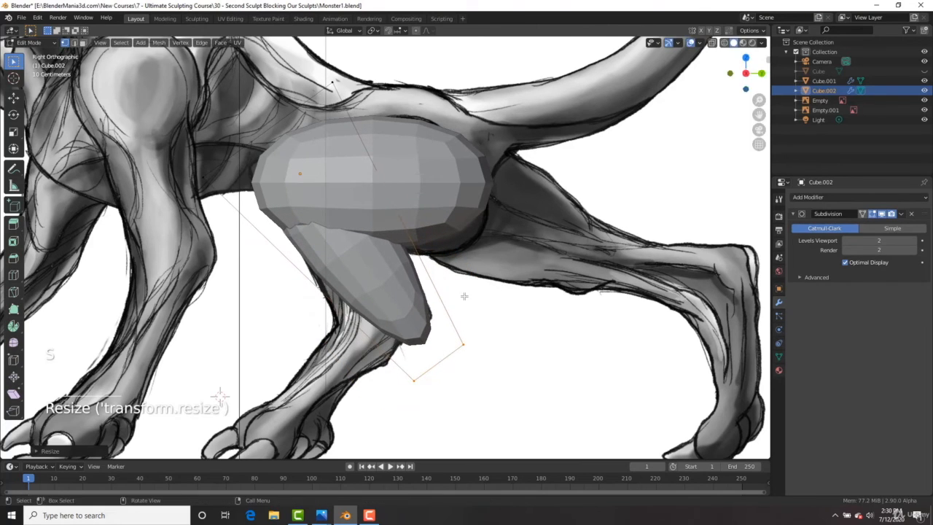
{"action": "key", "text": "g"}
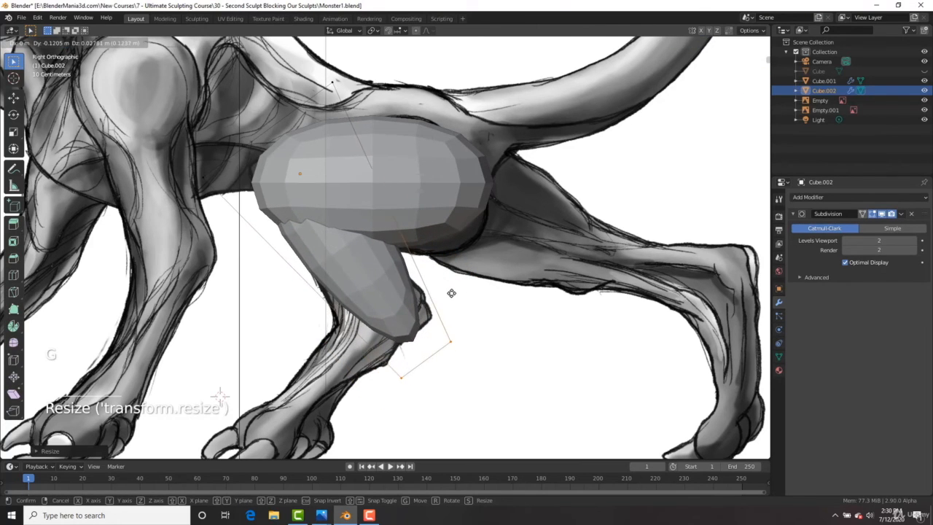
{"action": "left_click", "coordinate": [451, 293]}
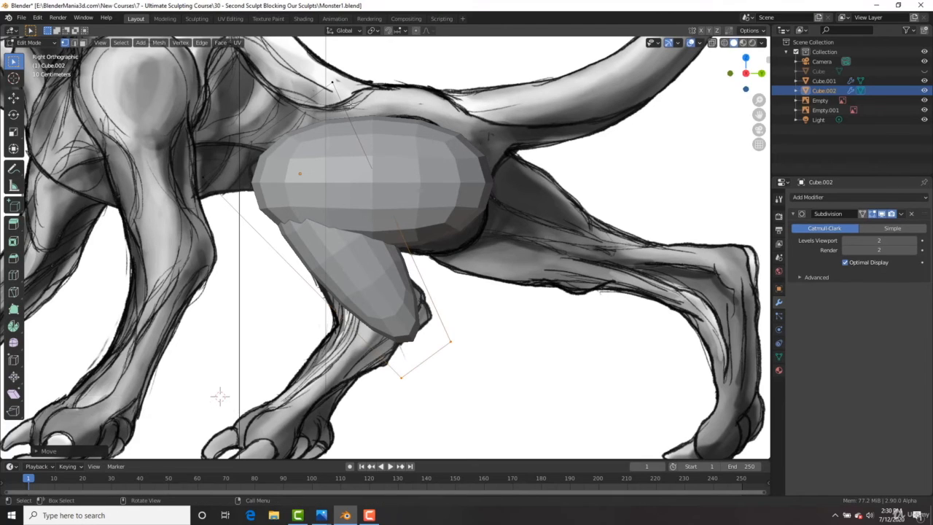
Select the shin's upper-end vertices in wireframe, shift them about 0.06 m forward, and return to Object Mode
{"action": "key", "text": "z"}
{"action": "left_click", "coordinate": [298, 113]}
{"action": "left_click_drag", "start_coordinate": [363, 63], "coordinate": [169, 220]}
{"action": "key", "text": "z"}
{"action": "key", "text": "g"}
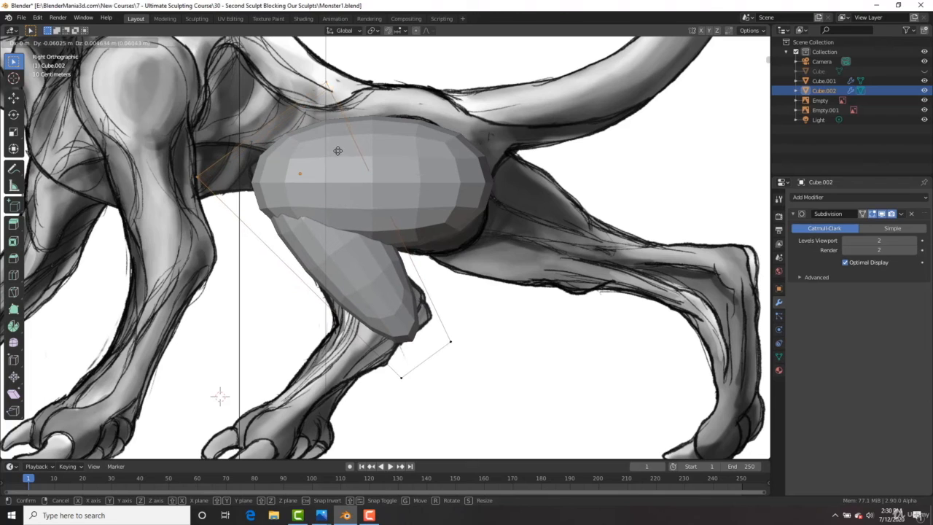
{"action": "left_click", "coordinate": [338, 150]}
{"action": "key", "text": "Tab"}
Check the leg shapes from an oblique angle, then try rotating the shin around its knee pivot in the right side view
{"action": "mouse_move", "coordinate": [385, 191]}
{"action": "middle_mouse_down"}
{"action": "mouse_move", "coordinate": [364, 217]}
{"action": "mouse_move", "coordinate": [408, 229]}
{"action": "mouse_move", "coordinate": [324, 254]}
{"action": "mouse_move", "coordinate": [284, 209]}
{"action": "middle_mouse_up"}
{"action": "middle_click_drag", "start_coordinate": [373, 210], "coordinate": [348, 213]}
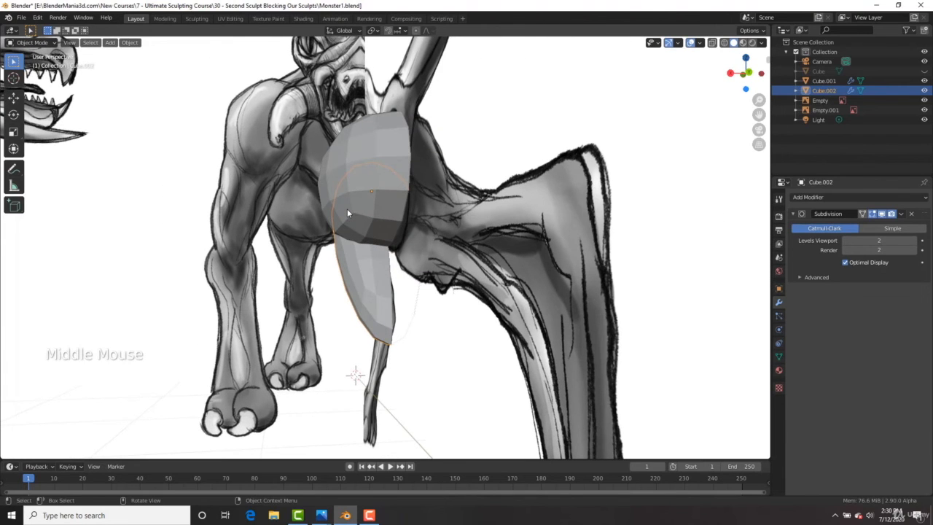
{"action": "key", "text": "KP_3"}
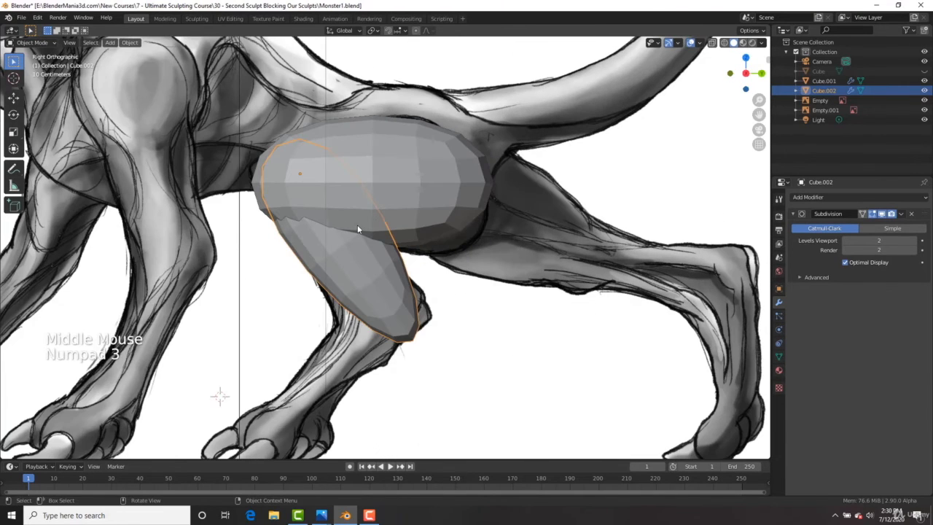
{"action": "mouse_move", "coordinate": [433, 285]}
{"action": "middle_mouse_down", "text": "shift"}
{"action": "mouse_move", "coordinate": [473, 215]}
{"action": "mouse_move", "coordinate": [459, 221]}
{"action": "mouse_move", "coordinate": [451, 256]}
{"action": "middle_mouse_up", "text": "shift"}
{"action": "key", "text": "r"}
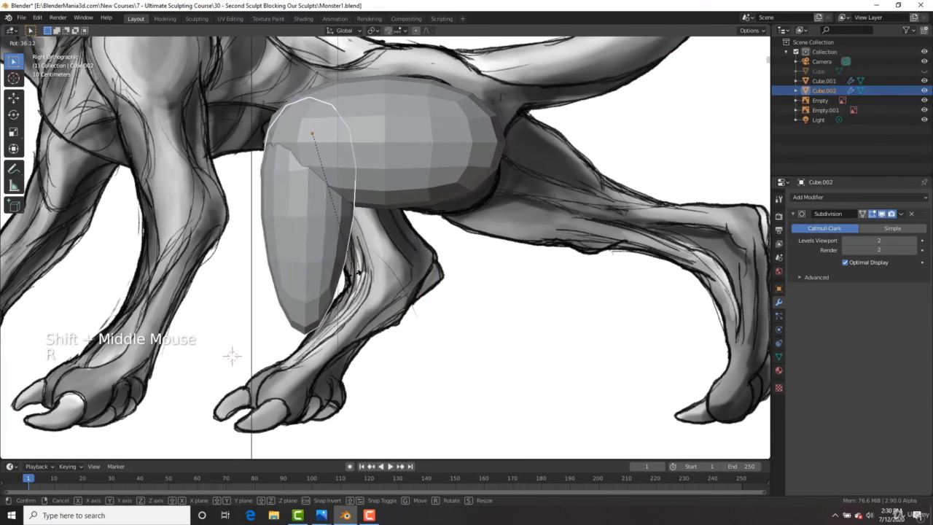
{"action": "left_click", "coordinate": [375, 285]}
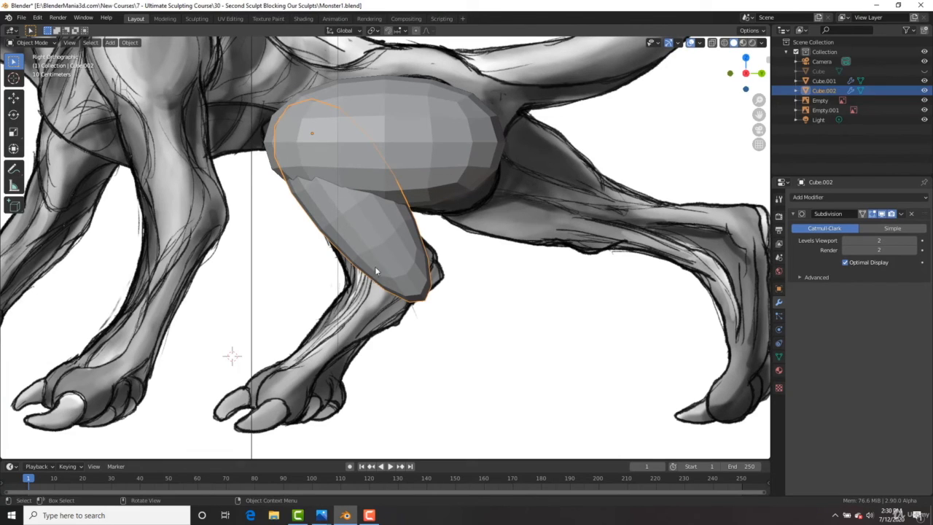
Duplicate the shin shape, then rotate and move the copy so it runs from the hock forward and down to the foot
{"action": "key", "text": "shift+d"}
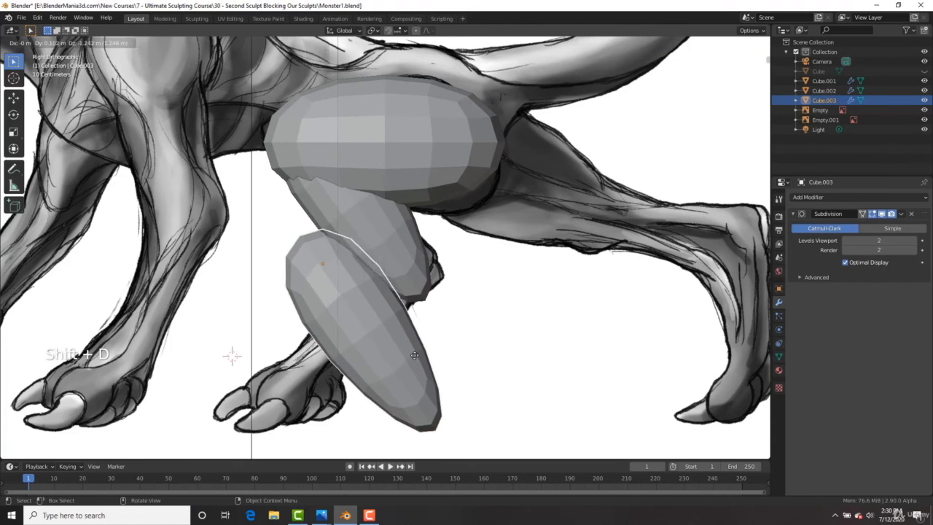
{"action": "left_click", "coordinate": [408, 368]}
{"action": "key", "text": "r"}
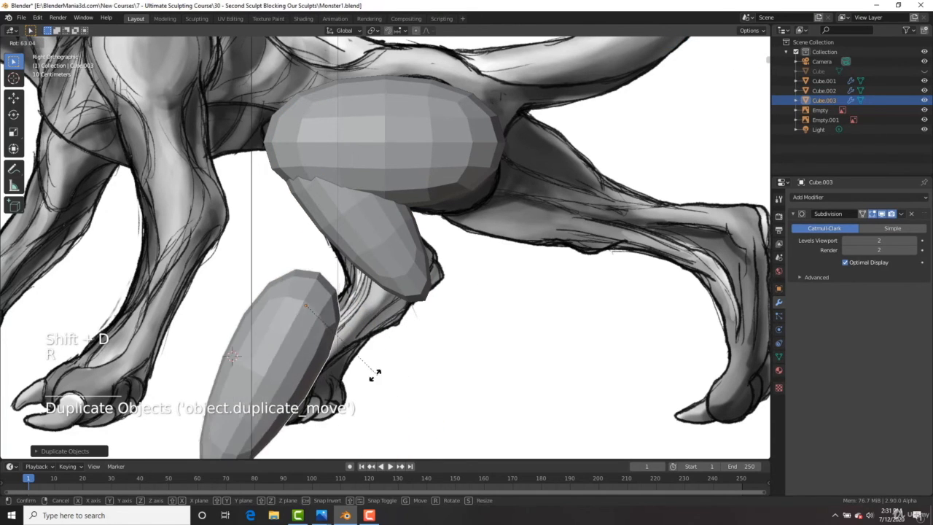
{"action": "left_click", "coordinate": [368, 368]}
{"action": "key", "text": "g"}
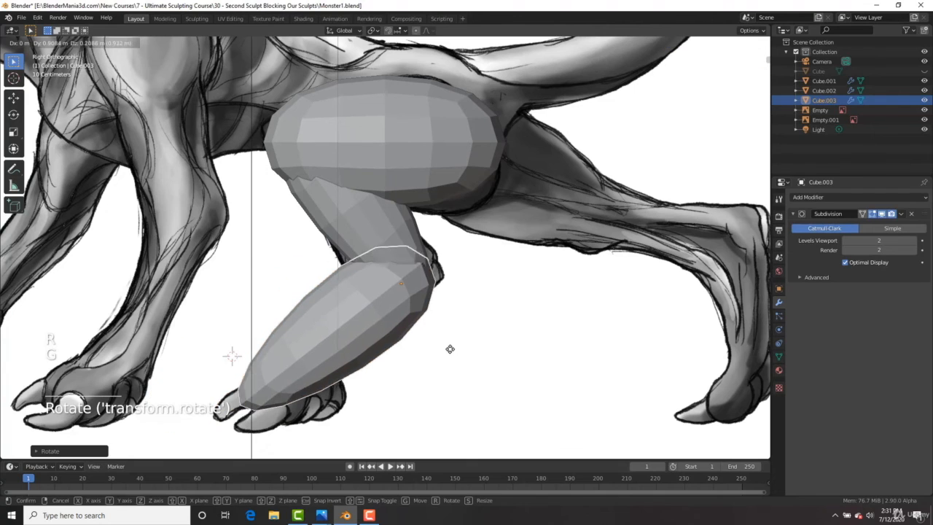
{"action": "left_click", "coordinate": [447, 357]}
{"action": "key", "text": "r"}
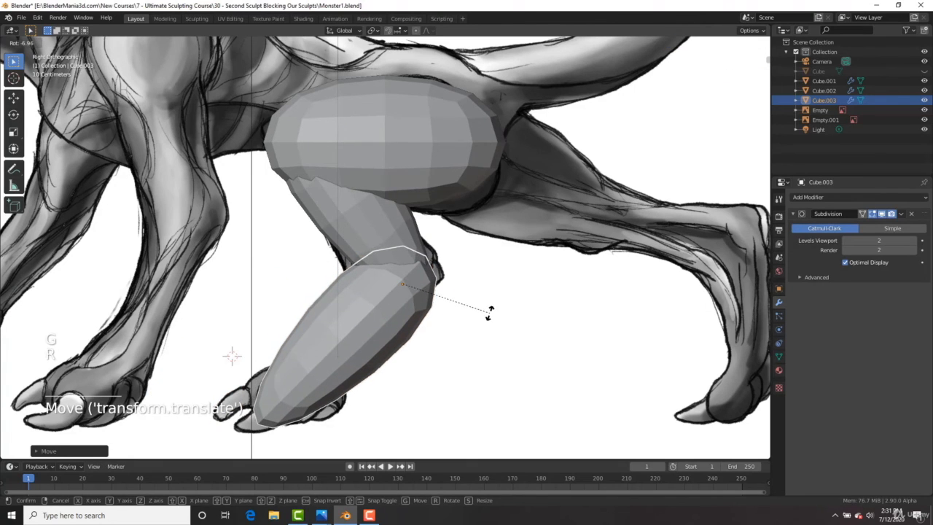
{"action": "left_click", "coordinate": [491, 309]}
{"action": "key", "text": "g"}
{"action": "left_click", "coordinate": [494, 309]}
In Edit Mode, select the copy's lower-end vertices in wireframe and scale them down in solid shading to taper the lower leg toward the foot
{"action": "key", "text": "Tab"}
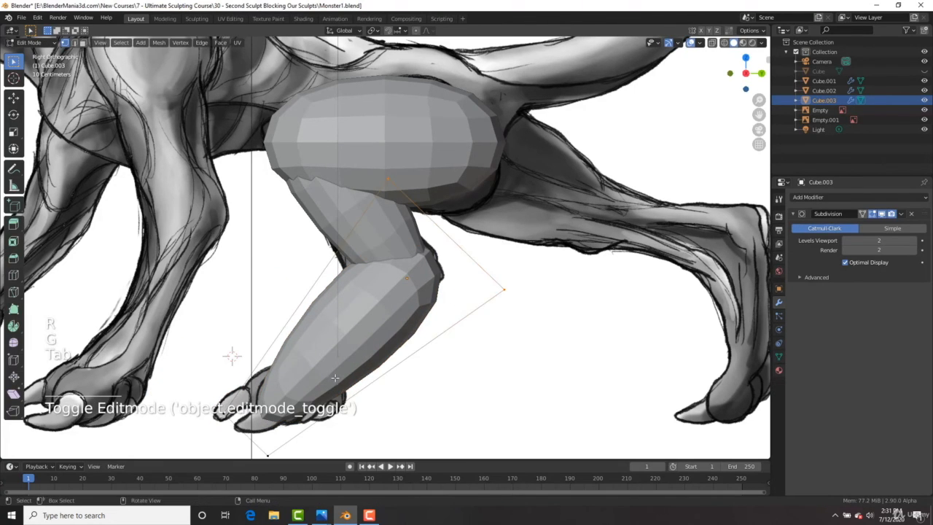
{"action": "scroll", "coordinate": [336, 379], "scroll_direction": "down", "scroll_amount": 2}
{"action": "middle_click_drag", "start_coordinate": [338, 371], "coordinate": [360, 323], "text": "shift"}
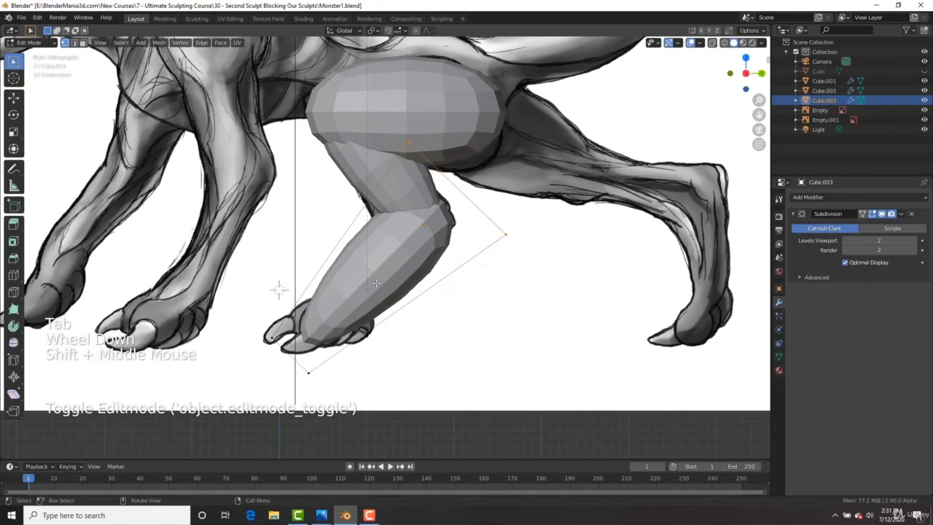
{"action": "left_click", "coordinate": [322, 357]}
{"action": "key", "text": "z"}
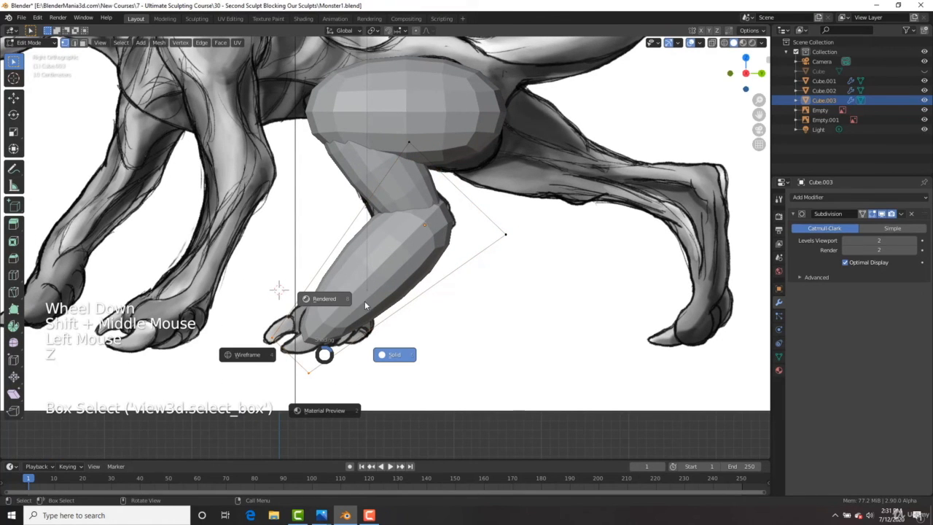
{"action": "left_click", "coordinate": [261, 365]}
{"action": "left_click", "coordinate": [263, 375]}
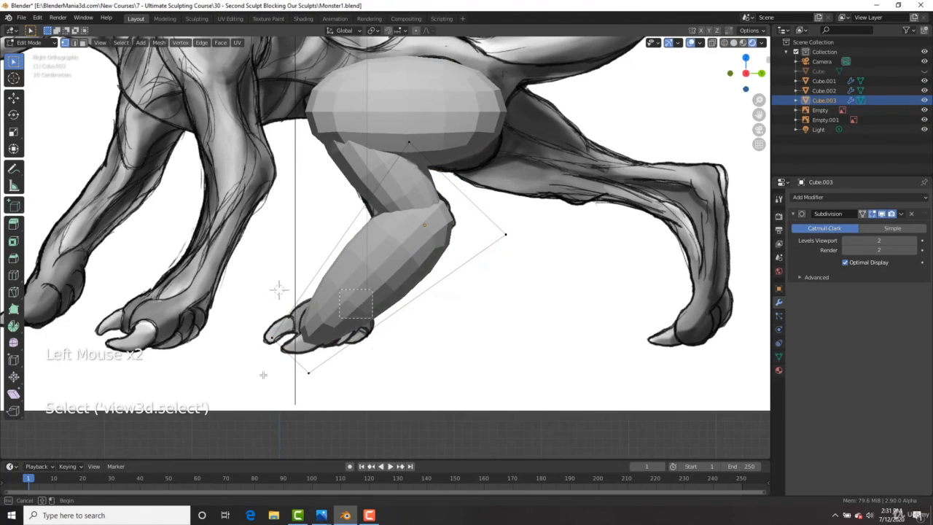
{"action": "left_click_drag", "start_coordinate": [263, 374], "coordinate": [314, 368]}
{"action": "key", "text": "z"}
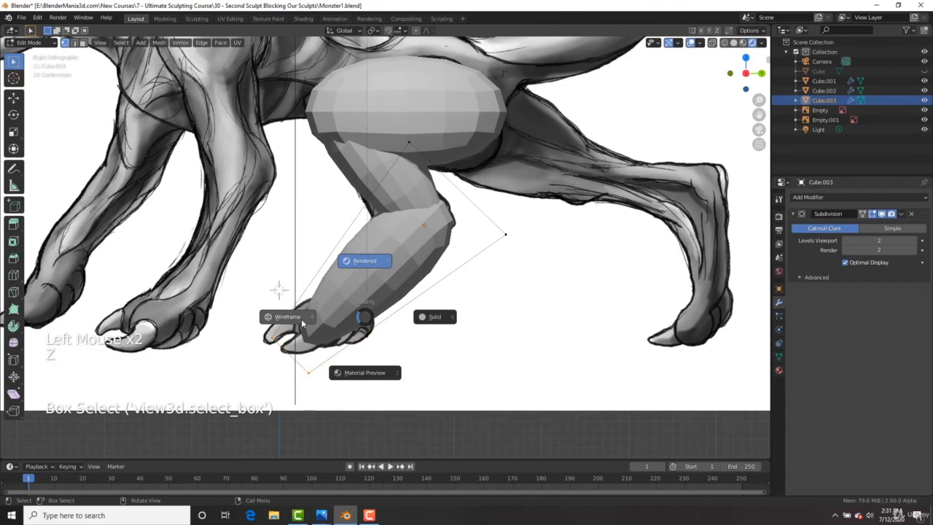
{"action": "mouse_move", "coordinate": [314, 291]}
{"action": "left_mouse_down"}
{"action": "mouse_move", "coordinate": [368, 342]}
{"action": "mouse_move", "coordinate": [360, 345]}
{"action": "left_mouse_up"}
{"action": "key", "text": "z"}
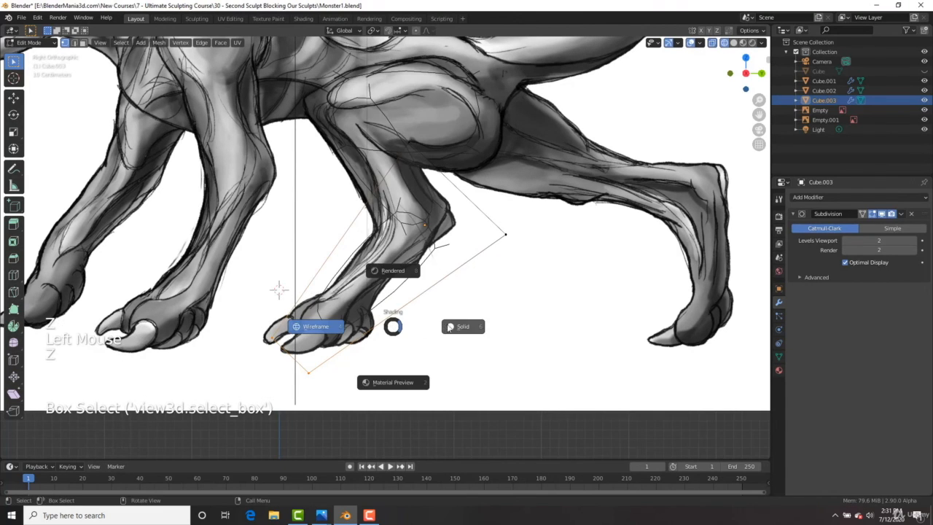
{"action": "key", "text": "s"}
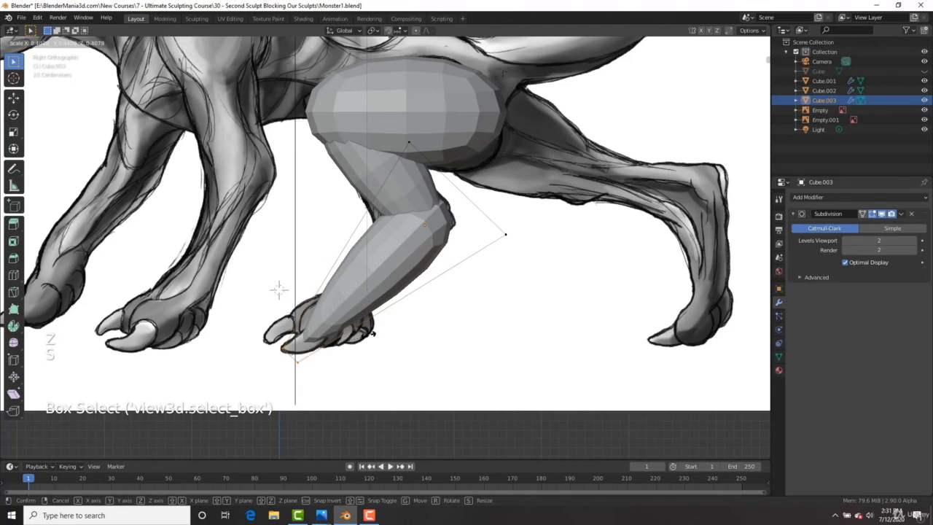
{"action": "key", "text": "g"}
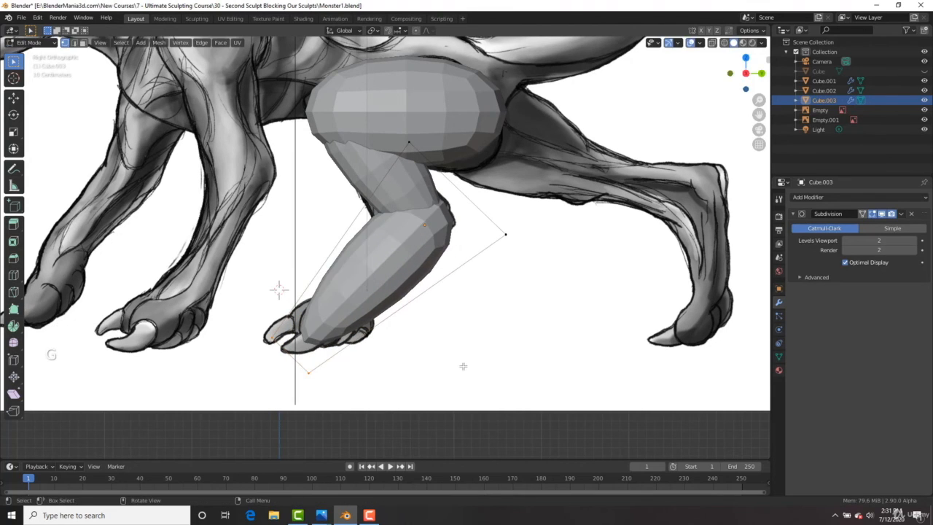
{"action": "key", "text": "s"}
{"action": "left_click", "coordinate": [419, 276]}
Check the tapered lower leg from an oblique angle, then return to Object Mode and the right side view
{"action": "scroll", "coordinate": [419, 276], "scroll_direction": "down", "scroll_amount": 2}
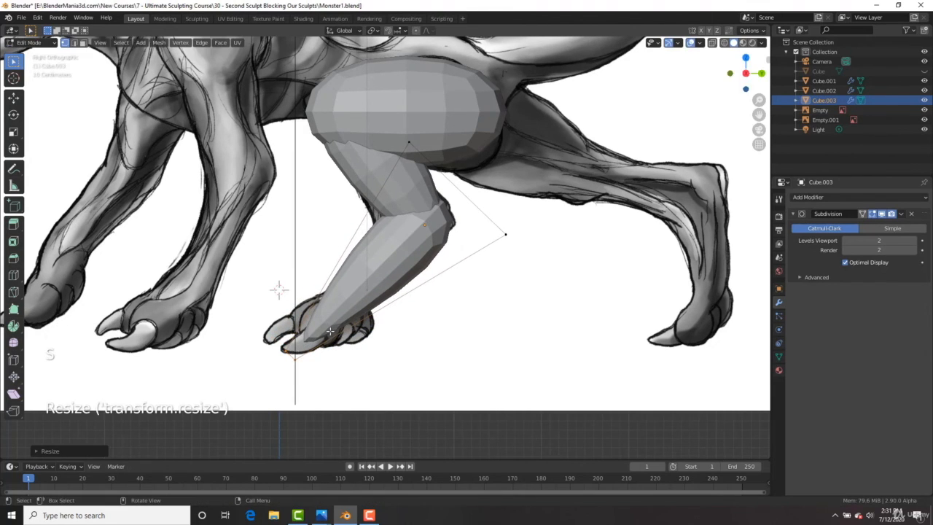
{"action": "middle_click_drag", "start_coordinate": [450, 261], "coordinate": [432, 269]}
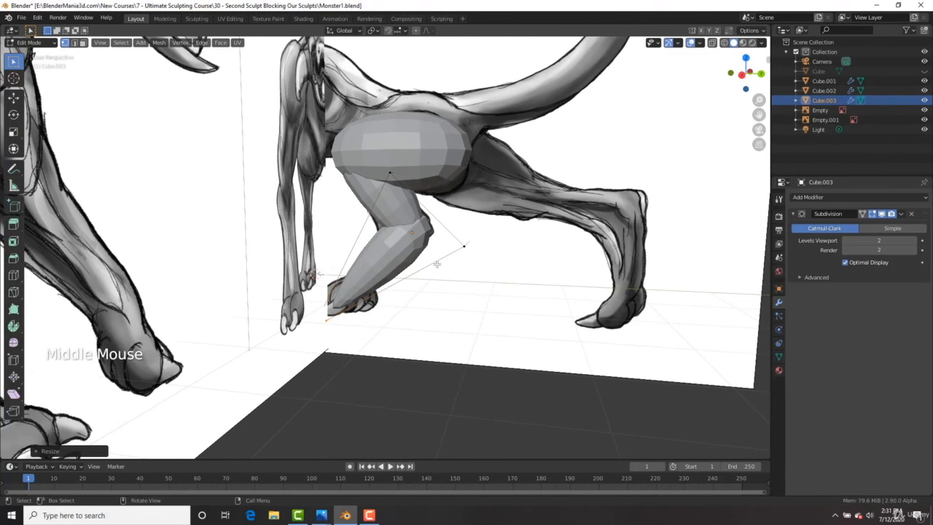
{"action": "scroll", "coordinate": [438, 263], "scroll_direction": "up", "scroll_amount": 2}
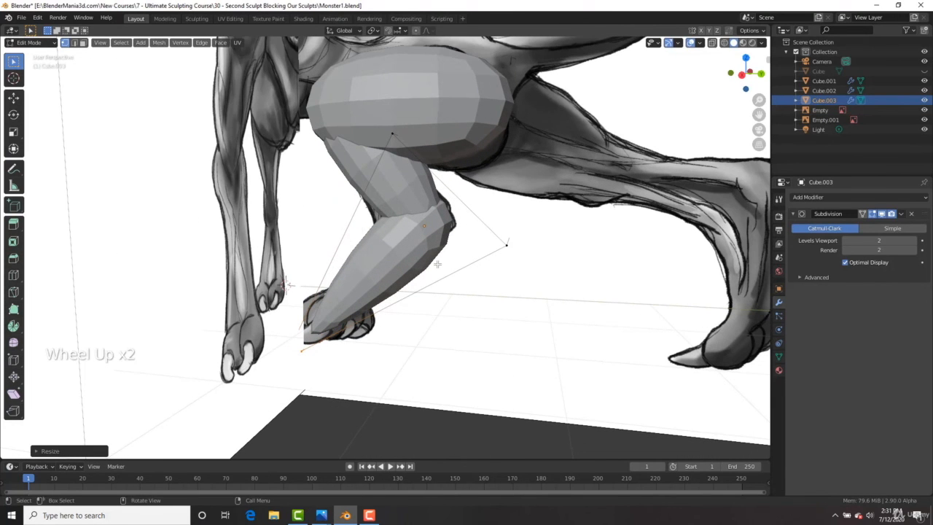
{"action": "key", "text": "Tab"}
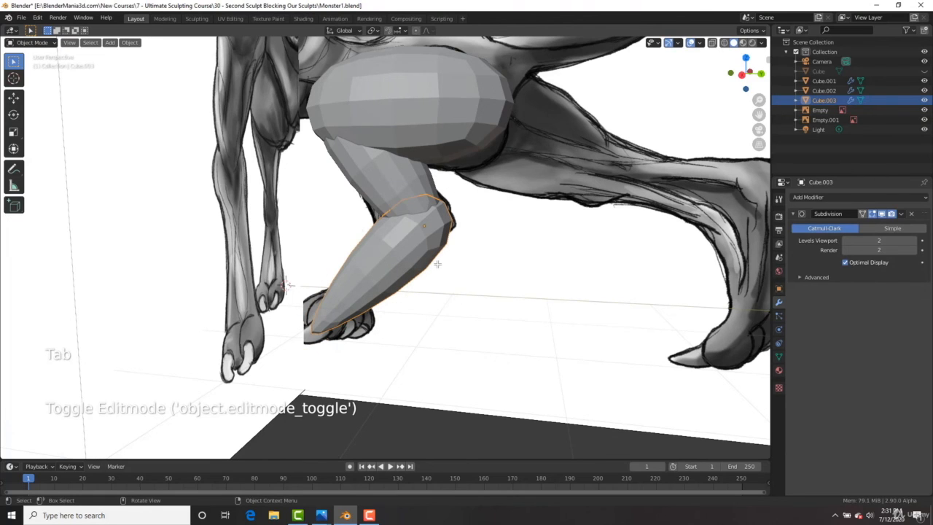
{"action": "key", "text": "KP_3"}
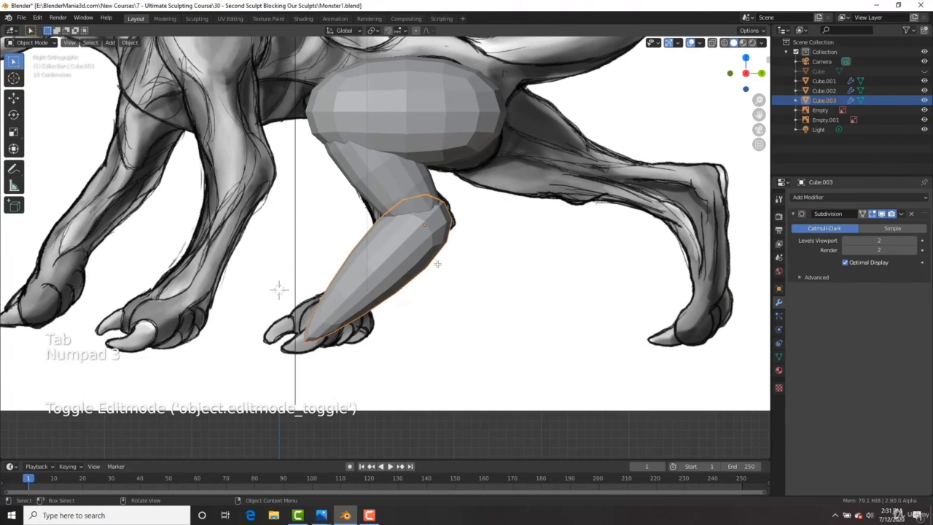